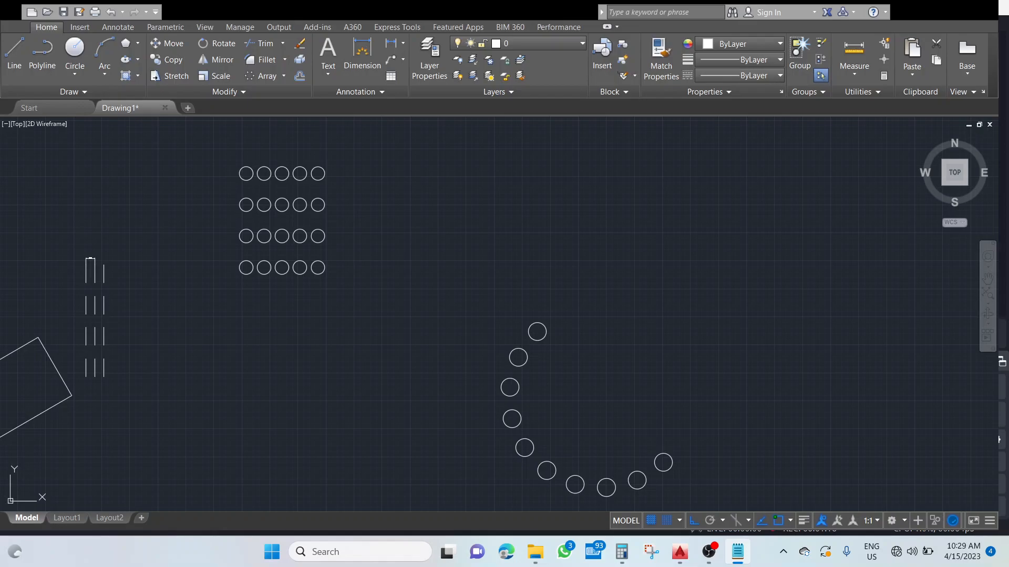
left_click(678, 553)
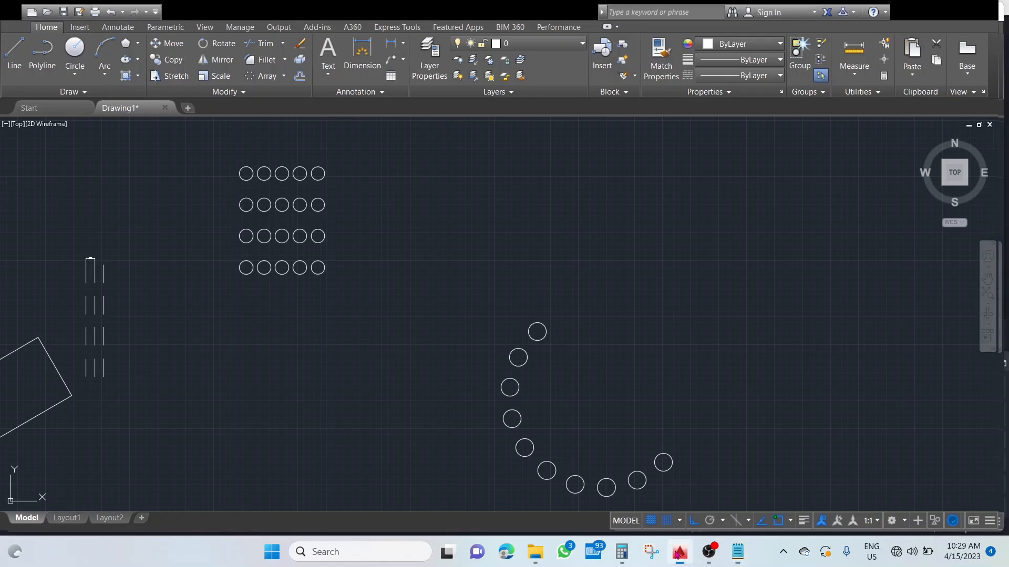
scroll(392, 313, "down", 4)
middle_click_drag(405, 329, 621, 323)
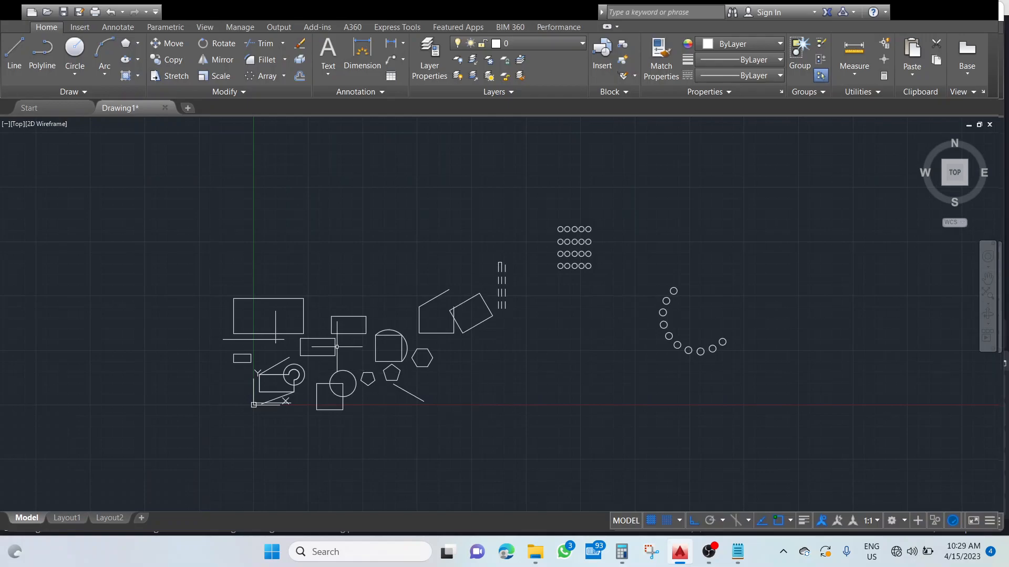
scroll(278, 301, "down", 4)
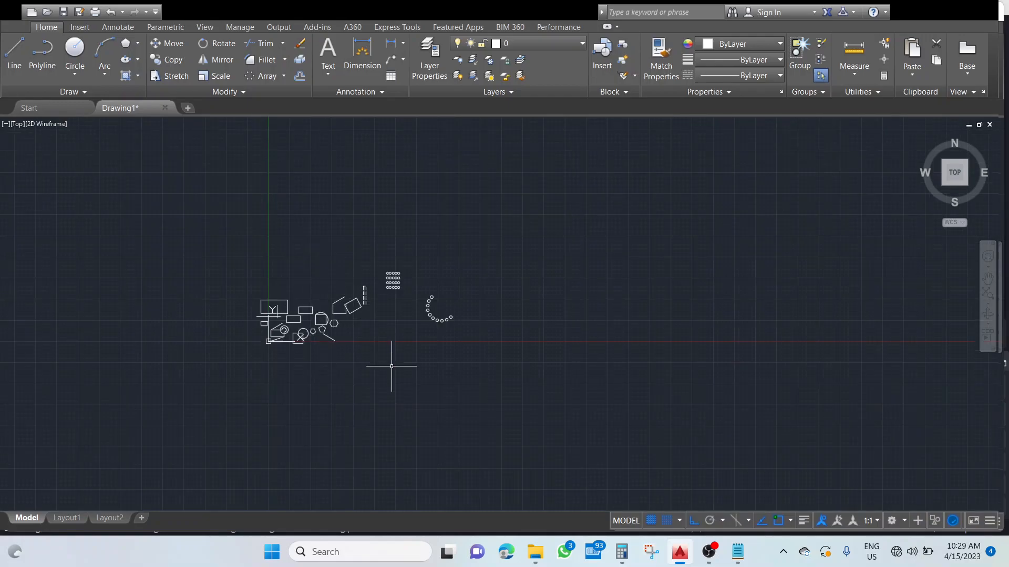
type("z")
key("Return")
key("Escape")
scroll(373, 315, "up", 5)
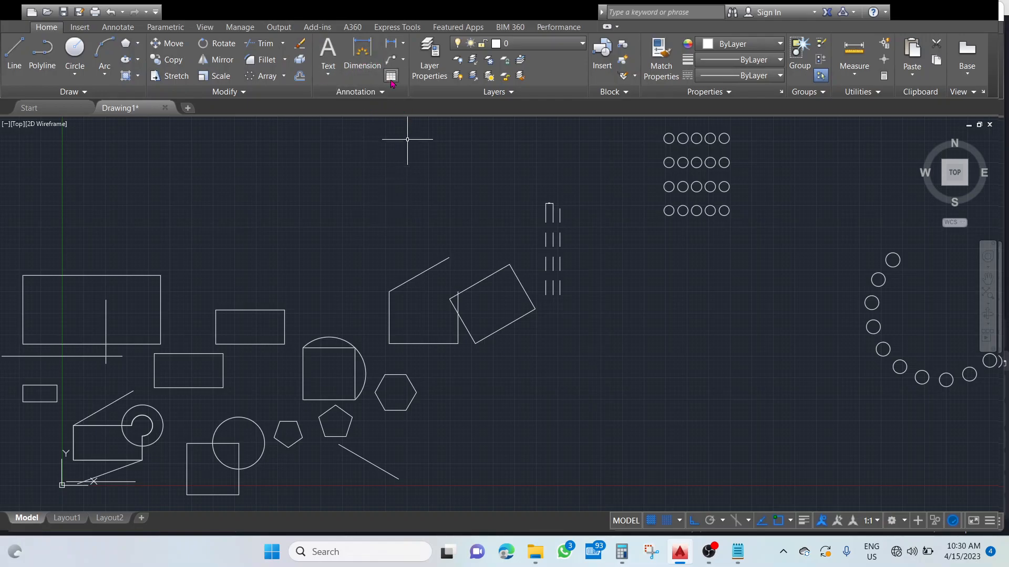
Start a multiline text box in the empty area above the drawn shapes and set its text height to 3.
left_click(327, 71)
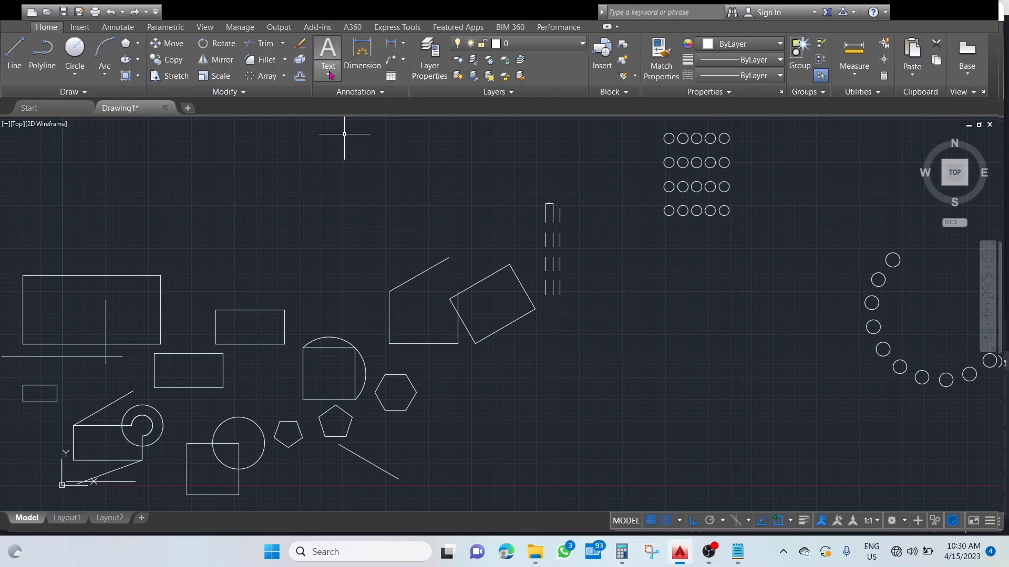
left_click(326, 51)
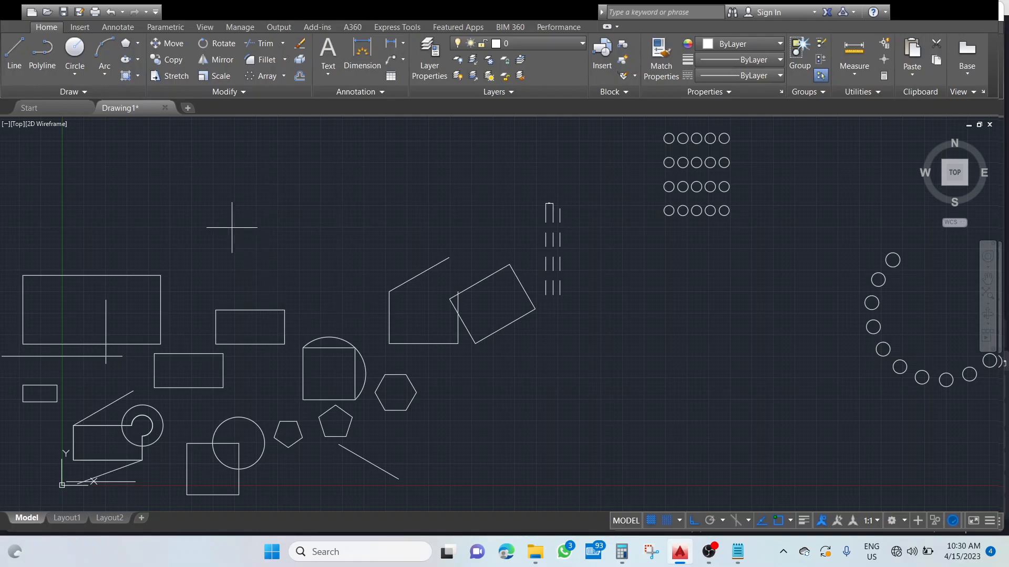
key("Return")
left_click(111, 156)
left_click(502, 222)
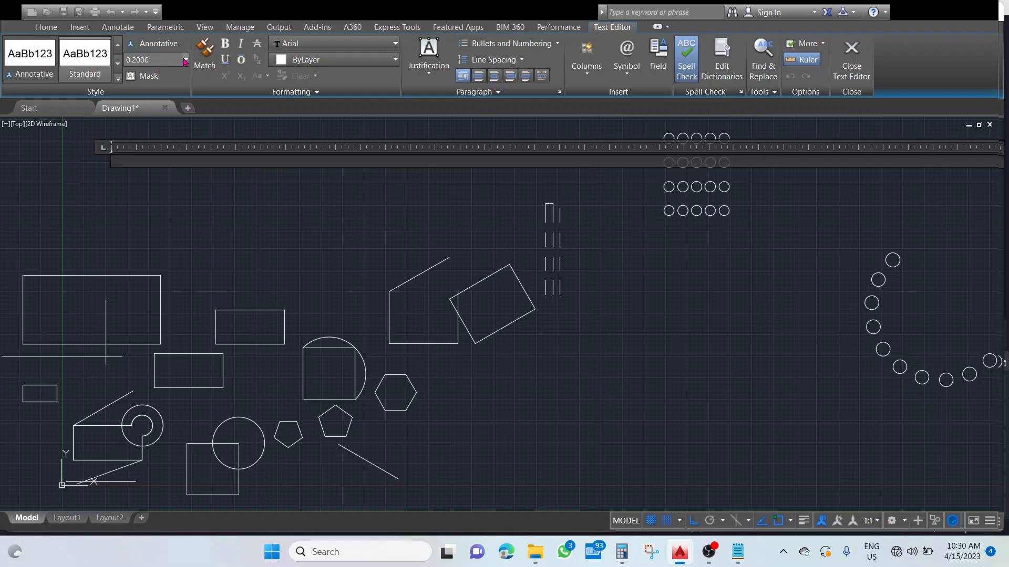
left_click(157, 57)
left_click(161, 60)
left_click_drag(160, 59, 123, 60)
type("3")
key("Return")
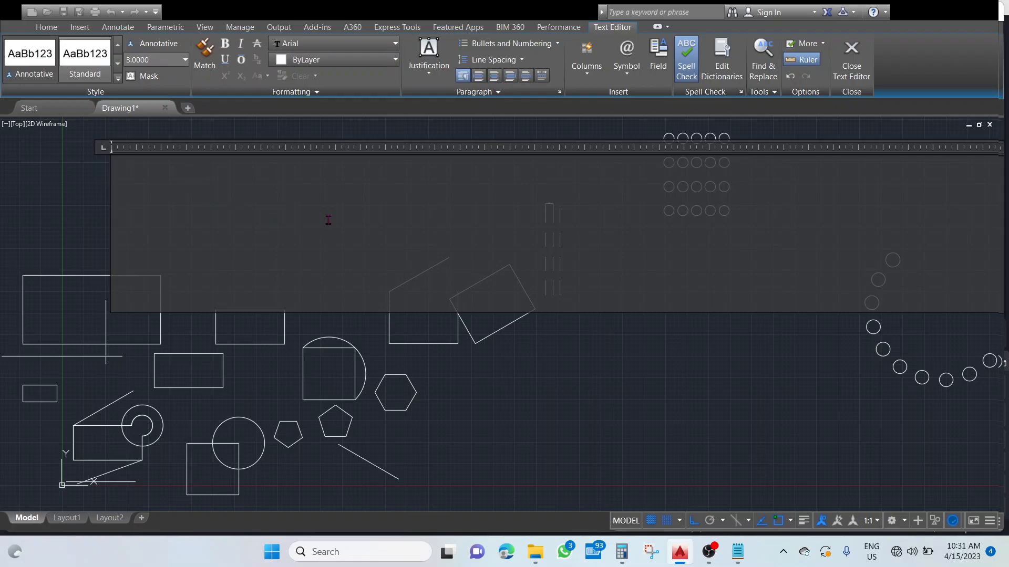
Enter the text "Welcome to the course Basics of Autocad" and close the text editor.
type("W")
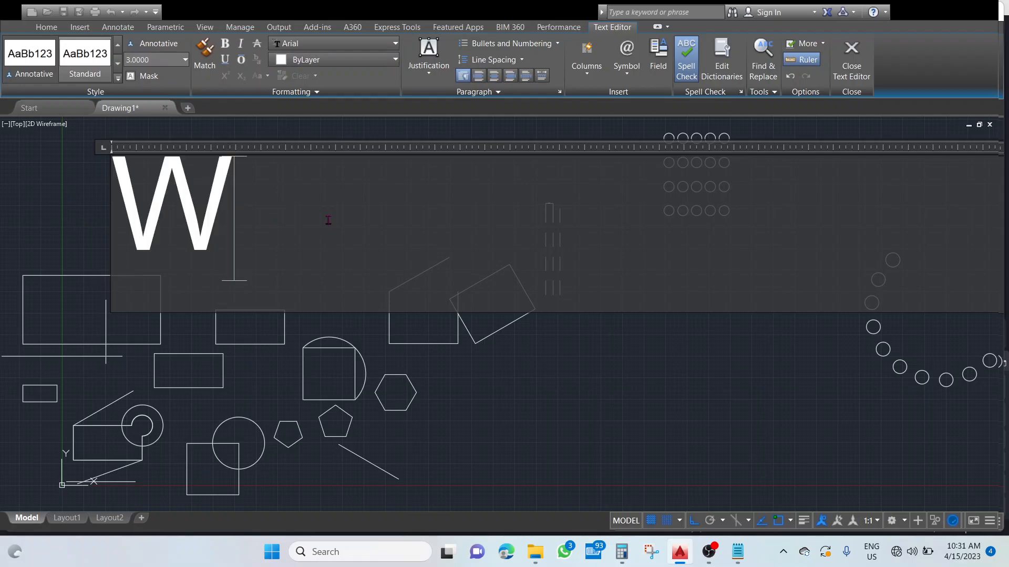
type("elcome")
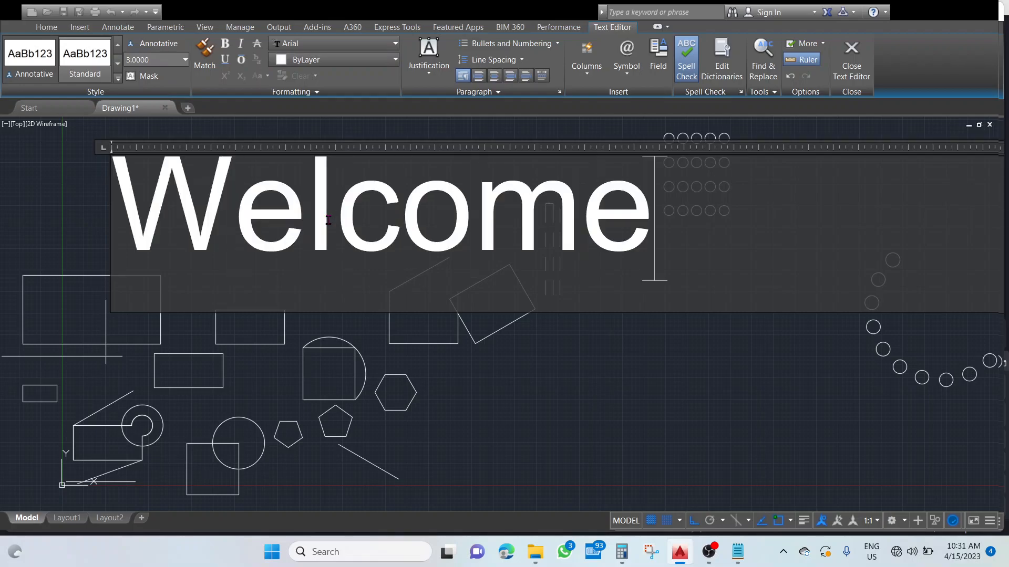
type(" to th")
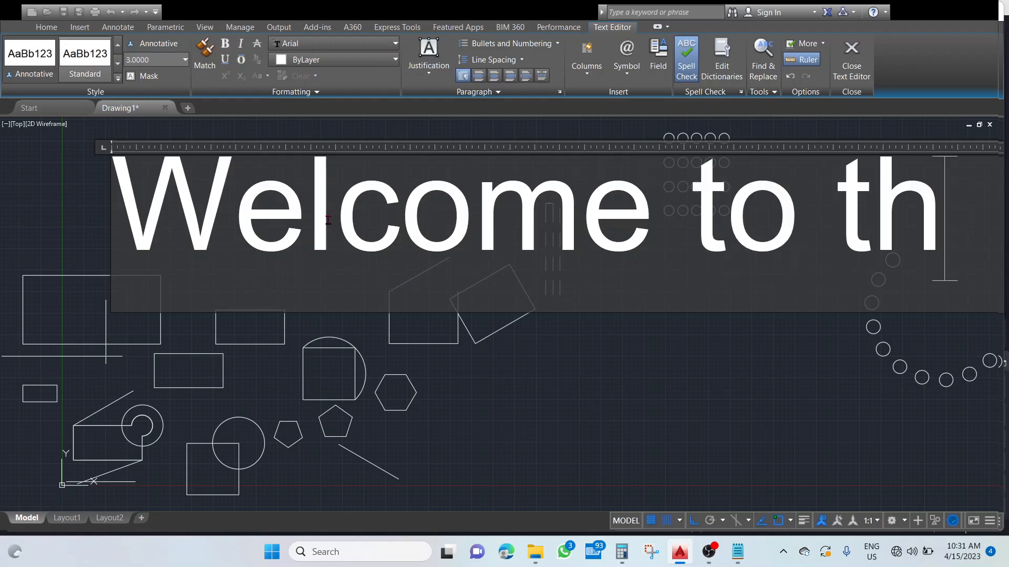
type("e course ")
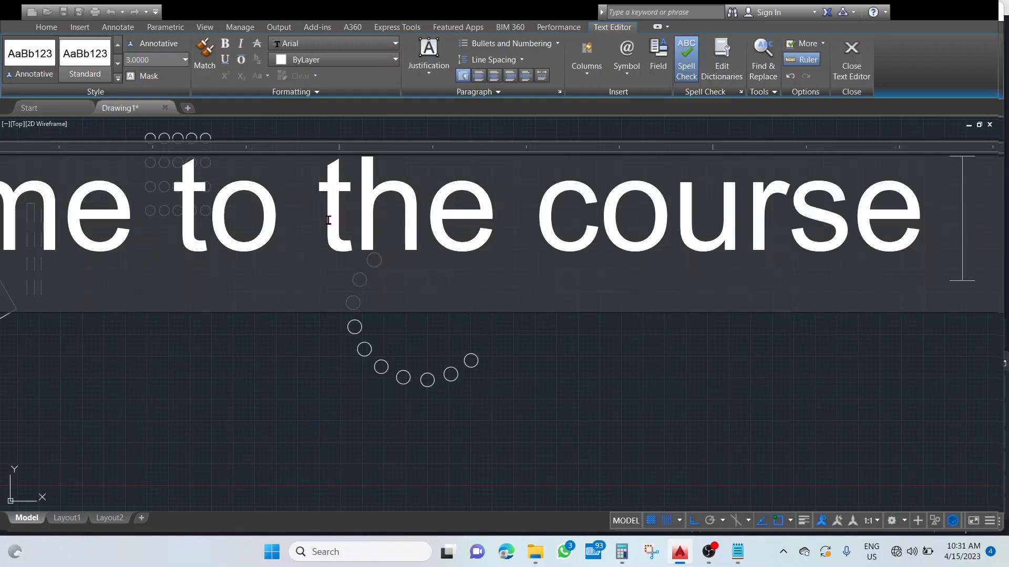
type("Autocad")
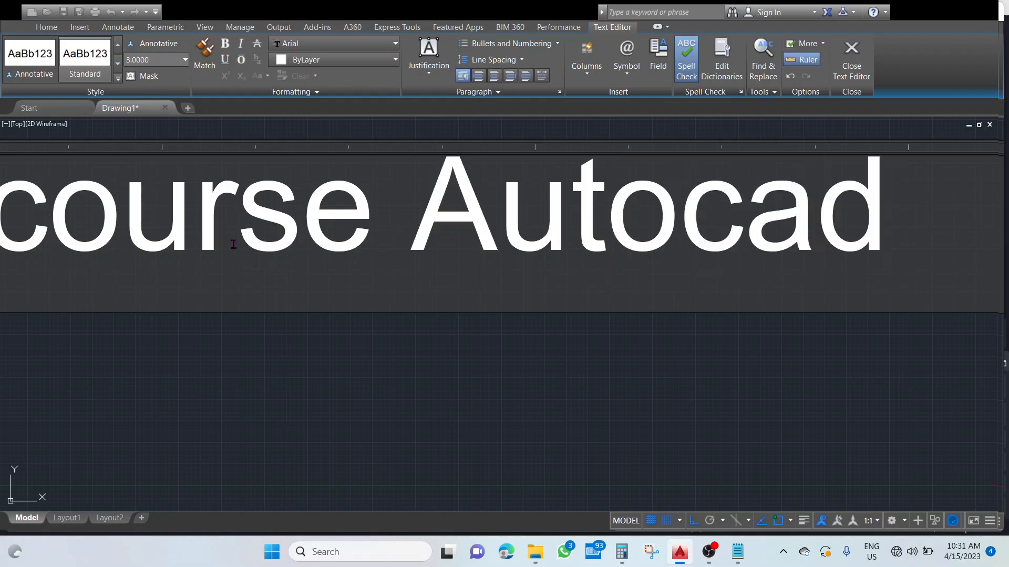
left_click(390, 219)
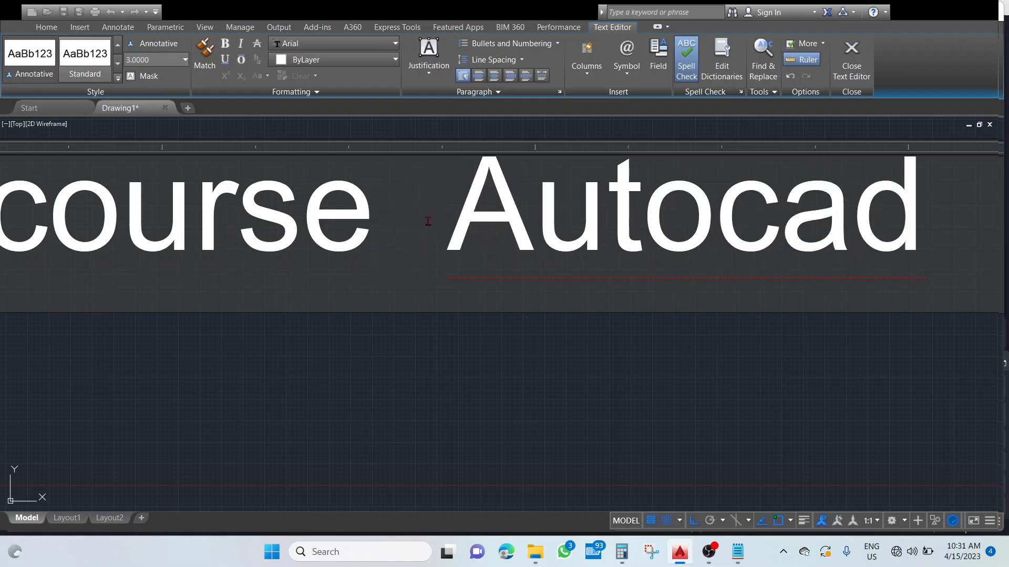
type("Bai")
key("BackSpace")
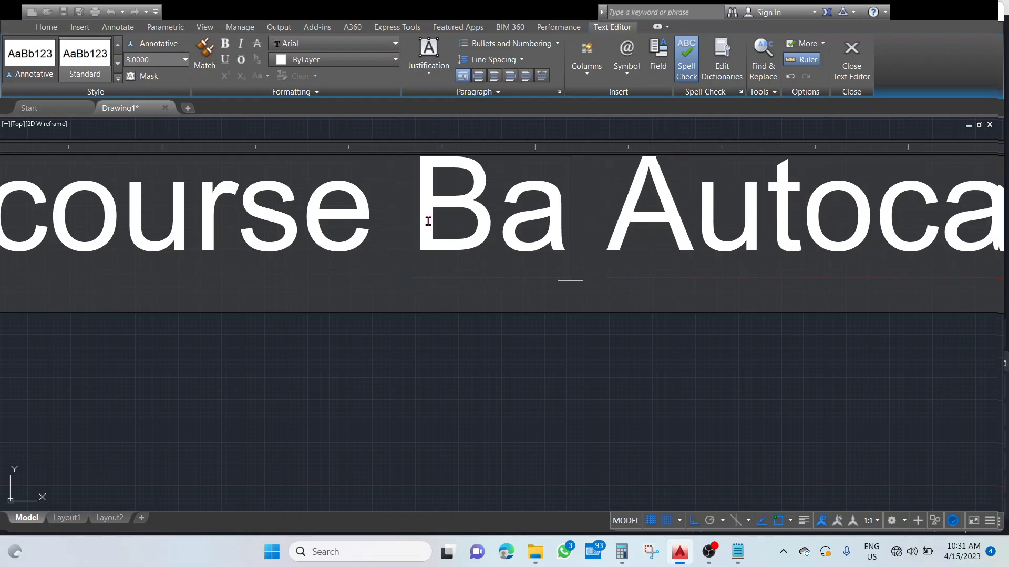
type("sics of")
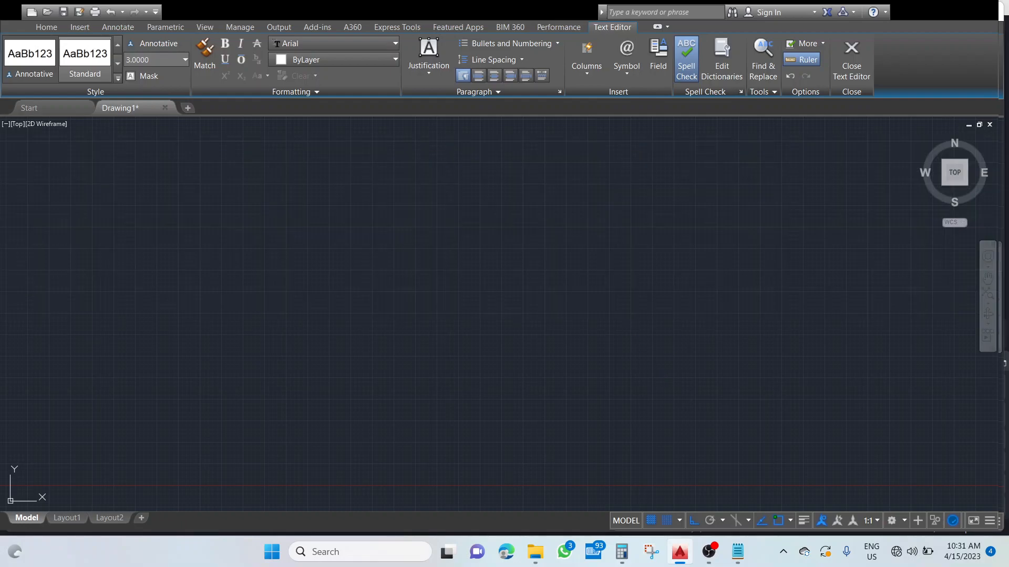
left_click(738, 288)
Locate the placed welcome text above the shapes and examine its size relative to the drawing.
scroll(479, 397, "down", 6)
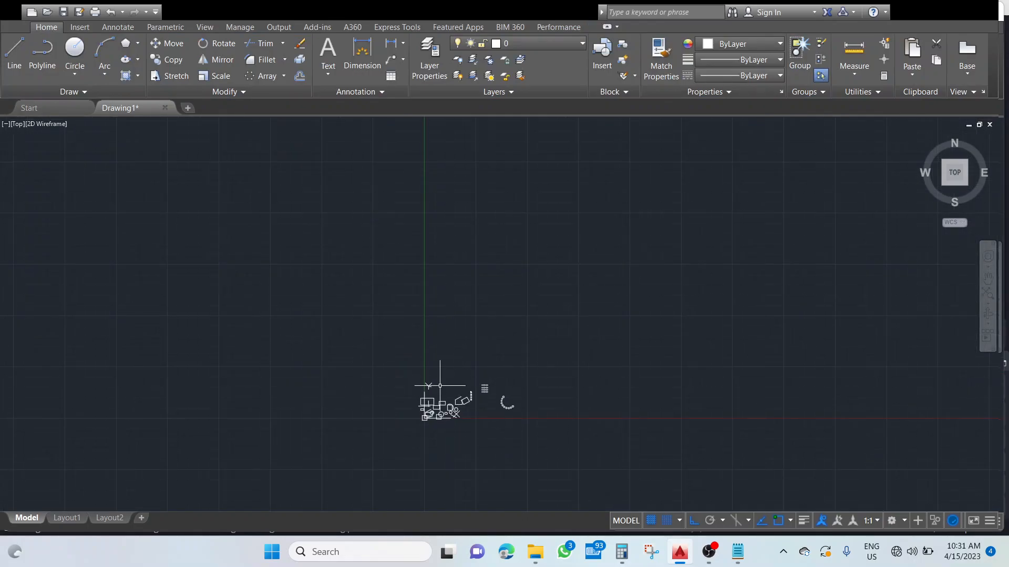
scroll(441, 385, "up", 10)
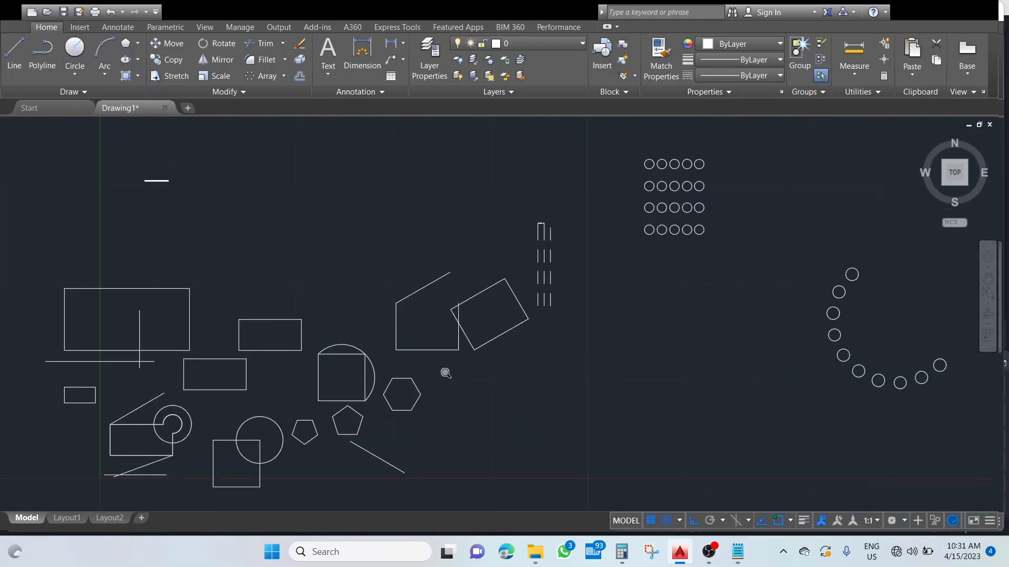
scroll(473, 415, "down", 12)
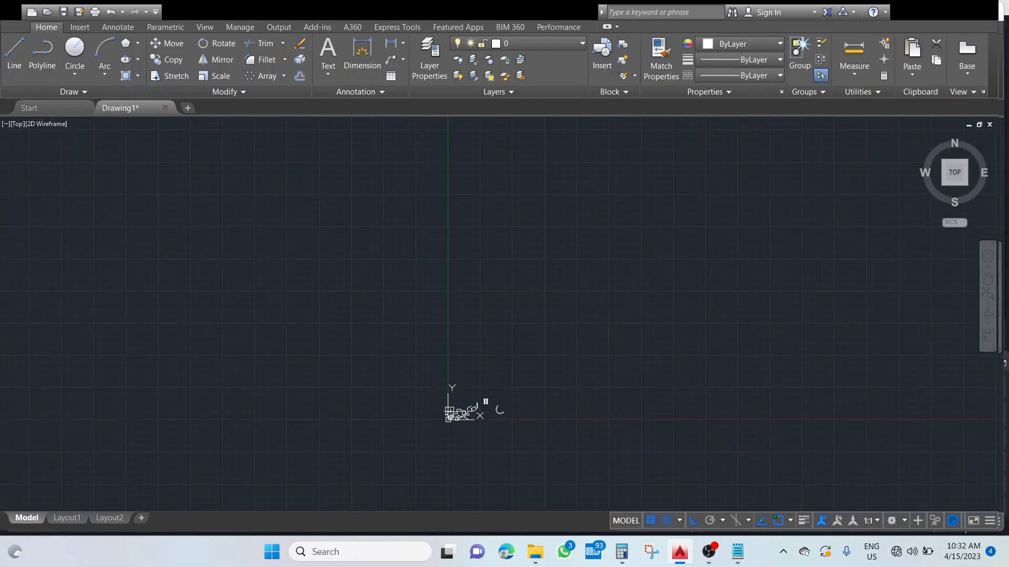
scroll(430, 405, "up", 8)
scroll(257, 259, "down", 5)
middle_click_drag(258, 259, 352, 390)
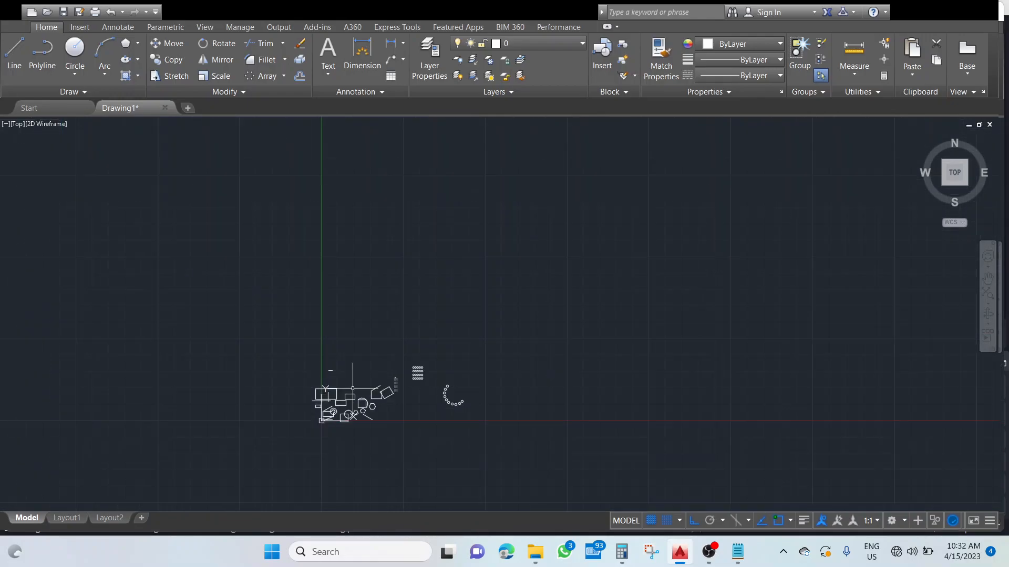
scroll(336, 381, "down", 8)
scroll(463, 390, "down", 6)
middle_click(487, 381)
middle_click(487, 381)
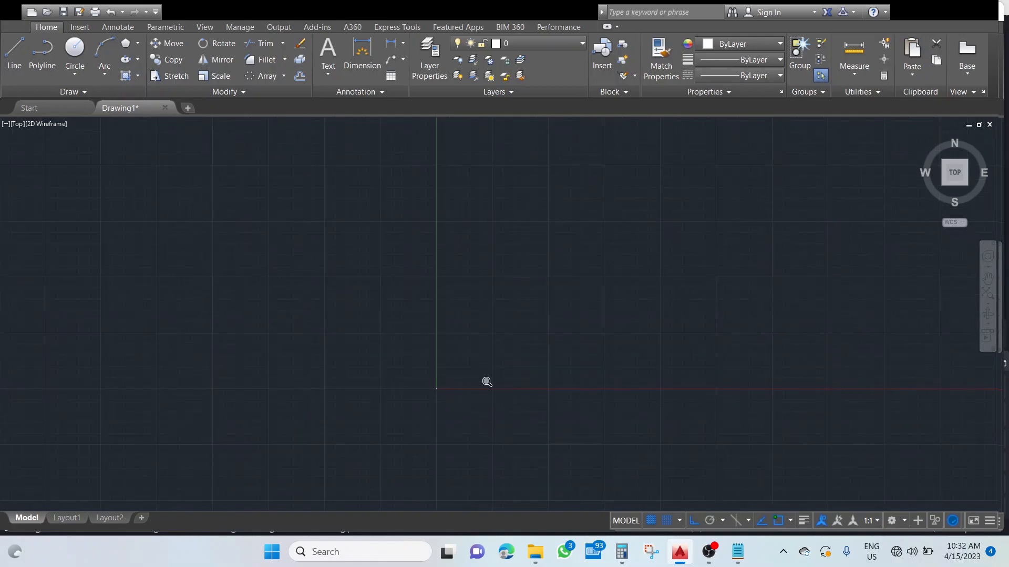
middle_click_drag(328, 252, 431, 422)
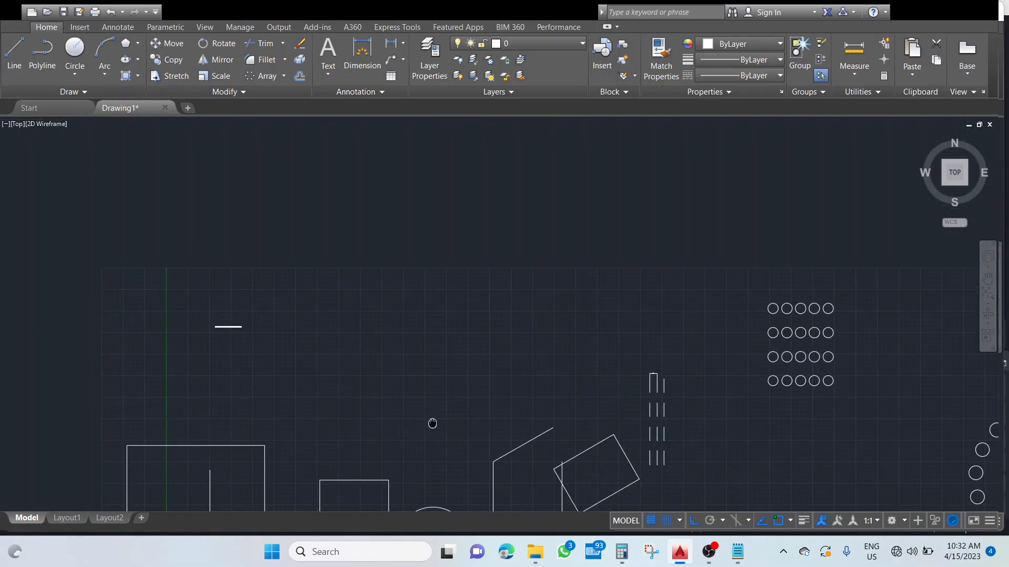
Reopen the welcome text for editing, set the height of the whole line to 6 and close the editor.
double_click(232, 328)
left_click_drag(387, 331, 204, 342)
left_click(163, 60)
type("6")
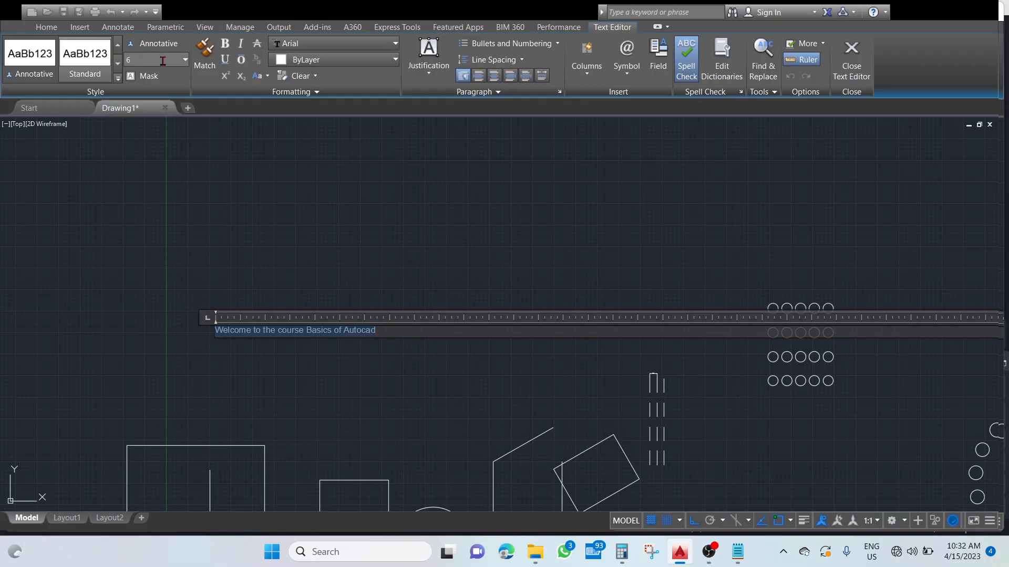
key("Return")
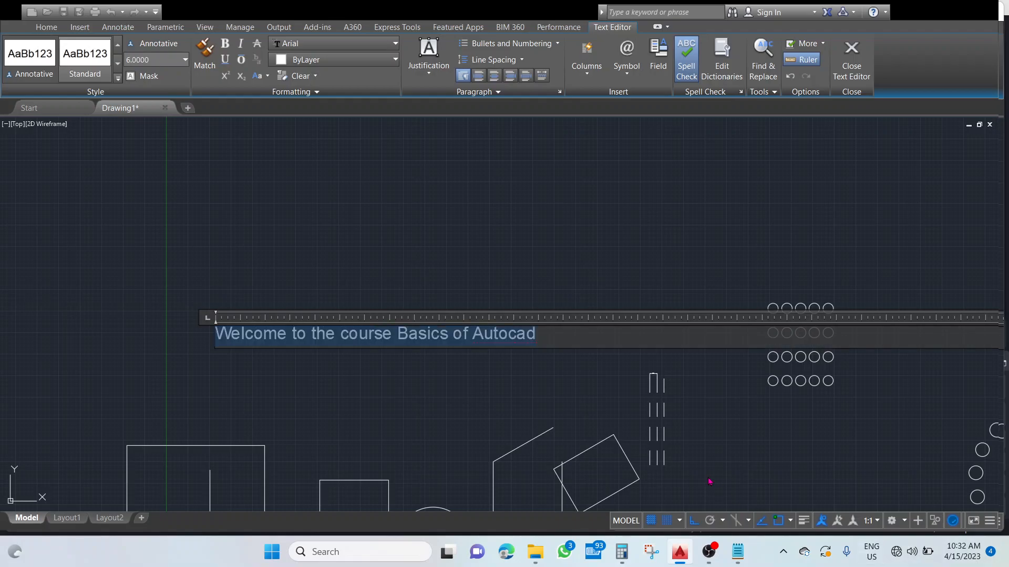
left_click(707, 558)
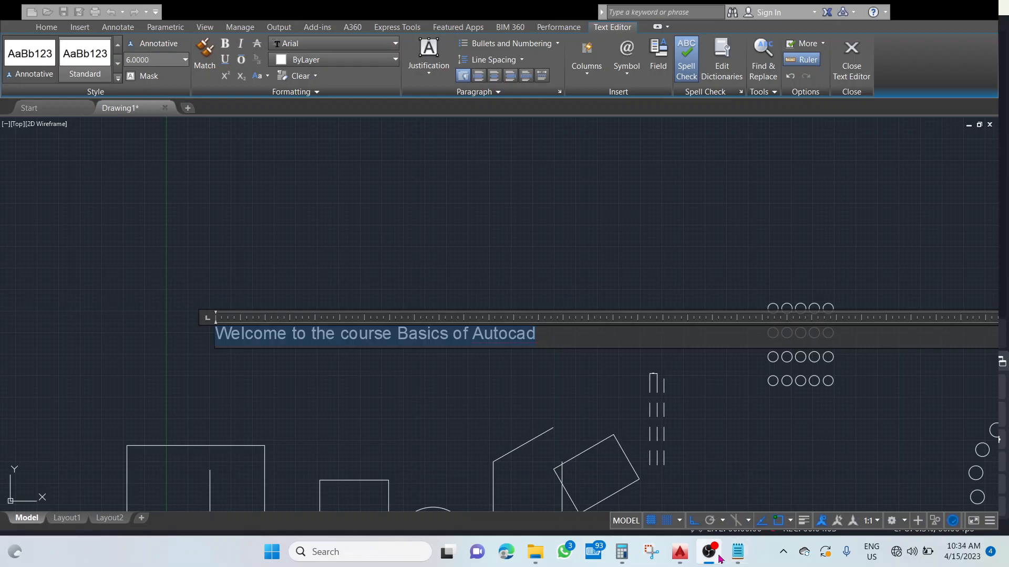
left_click(719, 557)
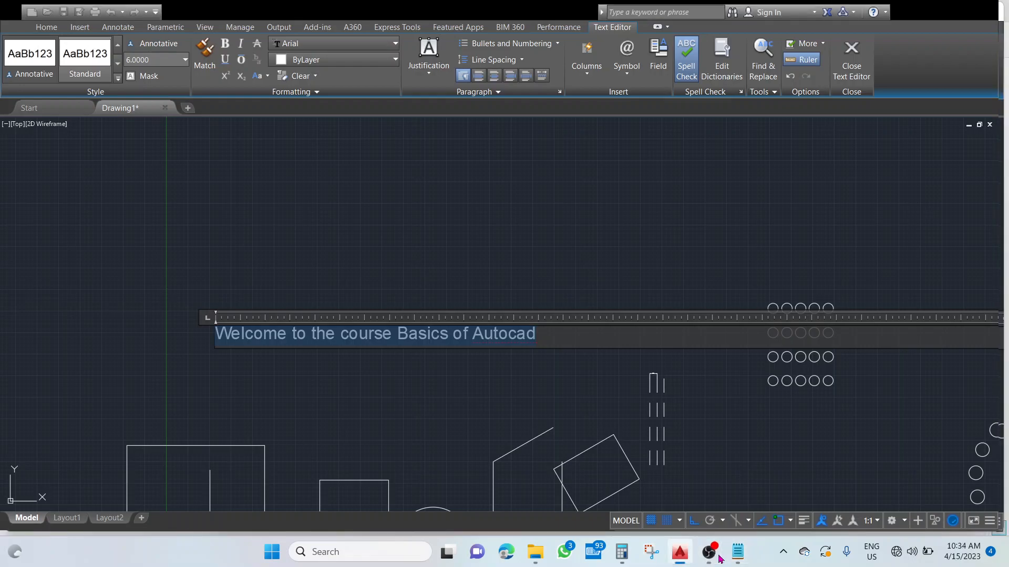
left_click(154, 61)
left_click(154, 63)
left_click(546, 336)
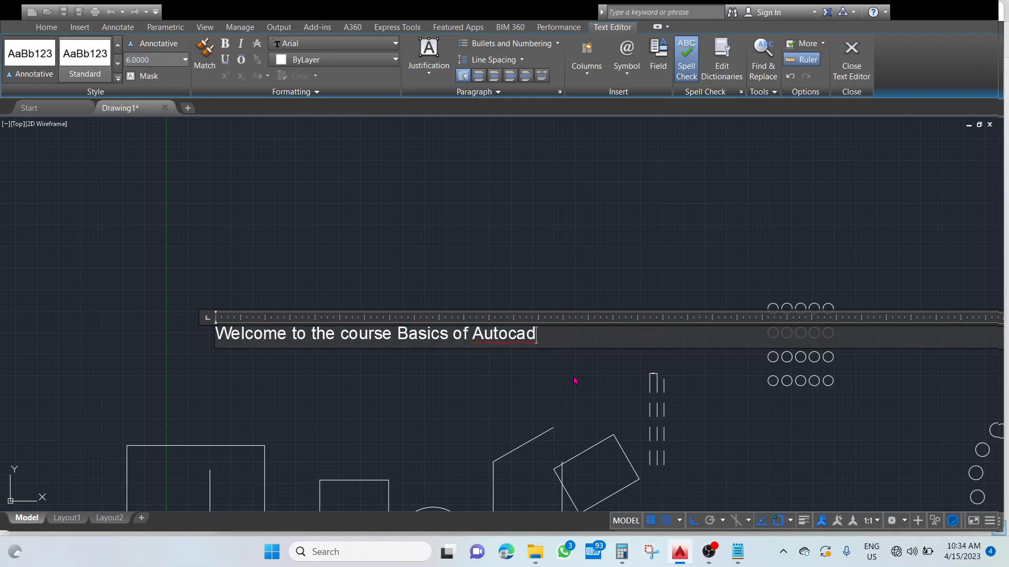
left_click(542, 373)
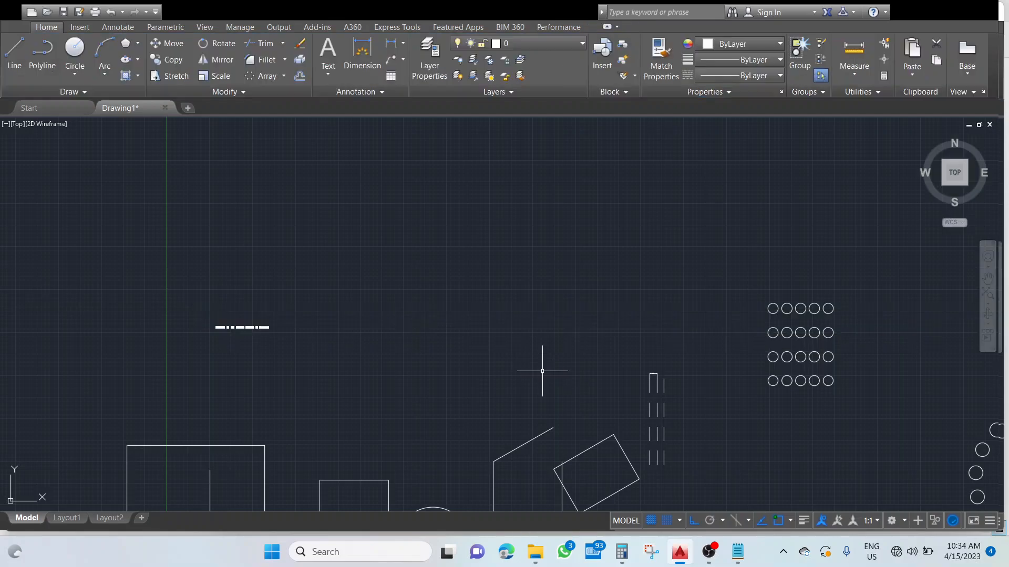
Reopen the welcome text above the shapes and set the height of the whole line to 15.
middle_click_drag(314, 400, 434, 357)
left_click(361, 285)
double_click(361, 285)
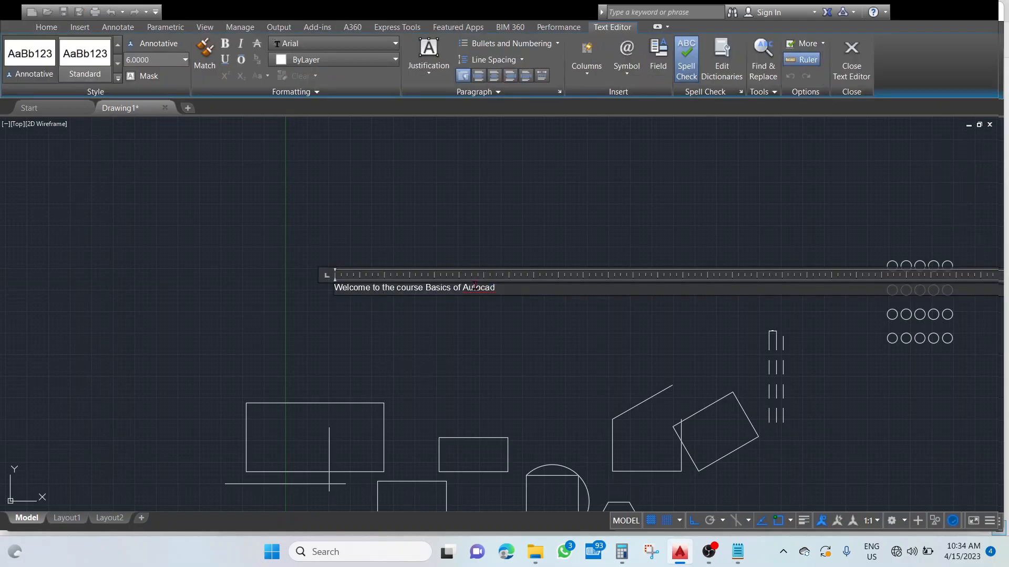
left_click(150, 61)
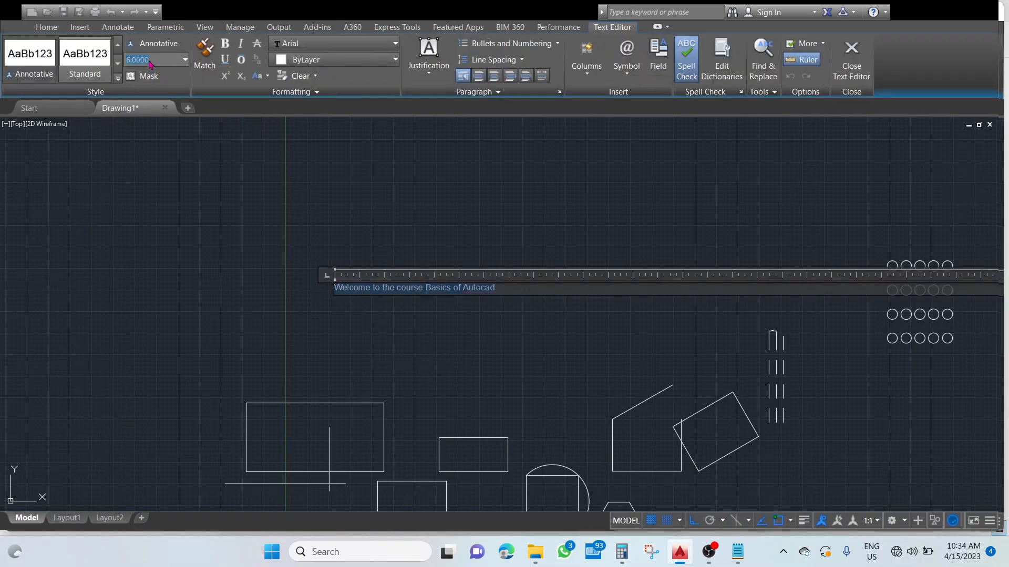
type("15")
key("Return")
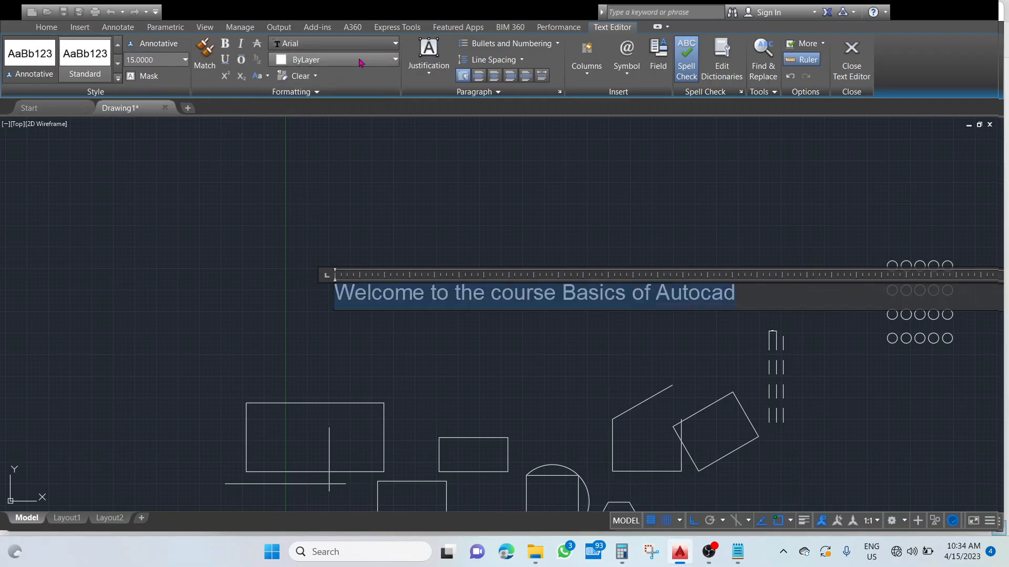
Change the selected welcome text's font to Arial Rounded MT Bold and its colour to yellow 244,238,81.
left_click(398, 46)
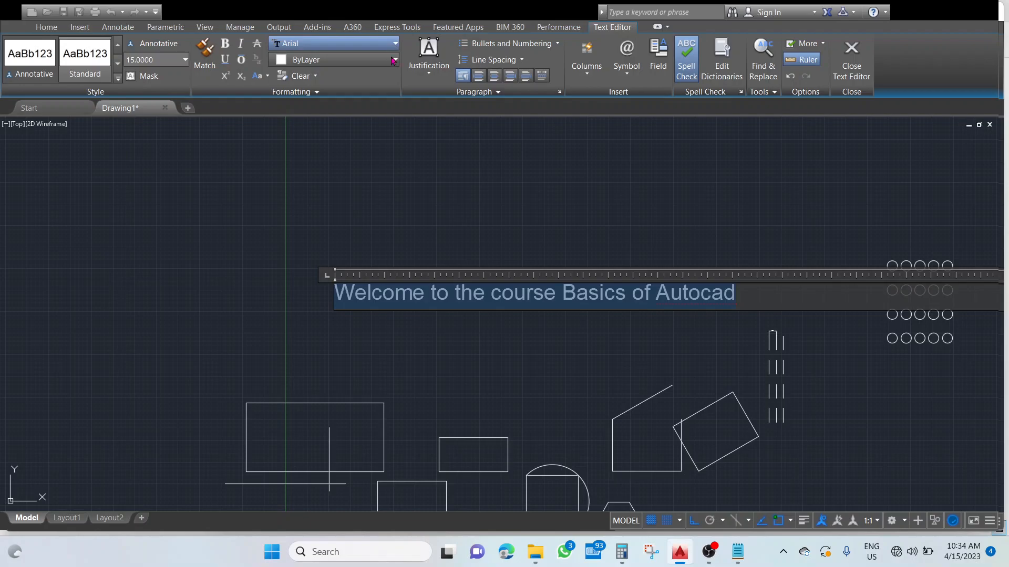
left_click(339, 169)
left_click(336, 61)
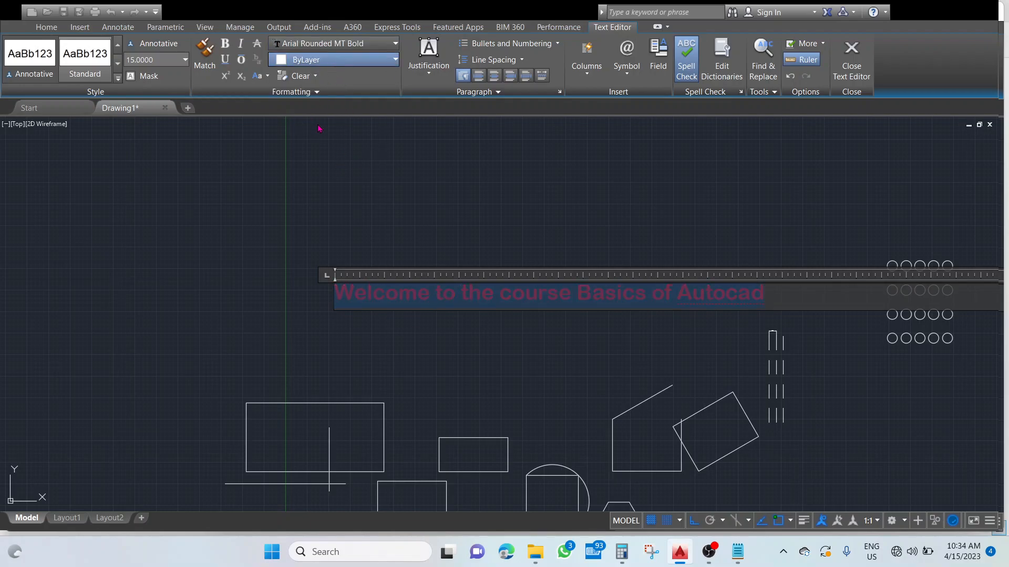
left_click(293, 140)
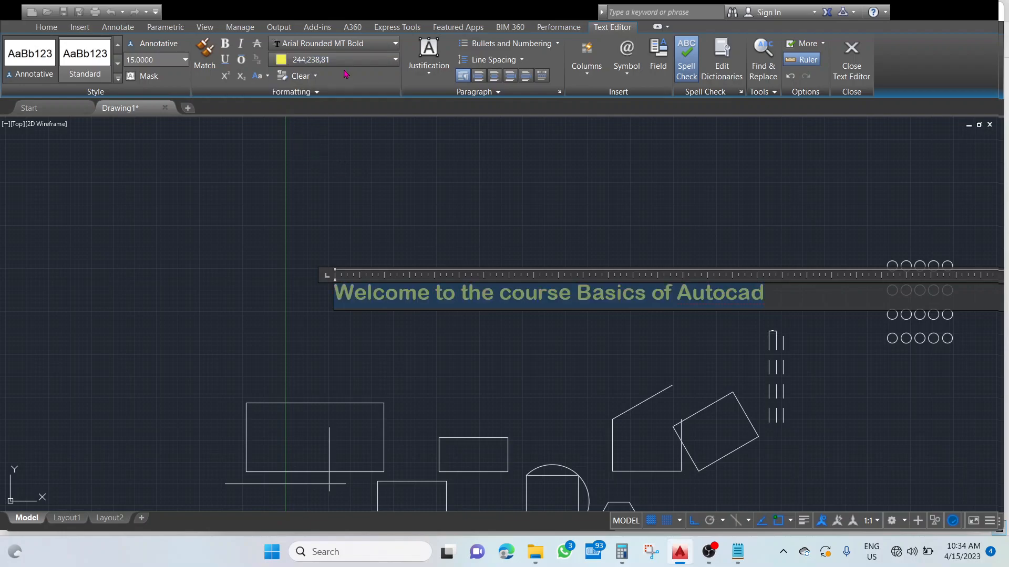
Change the welcome text's font to Bahnschrift SemiBold Semi..., make it bold, italic and underlined, and close the editor.
left_click(362, 45)
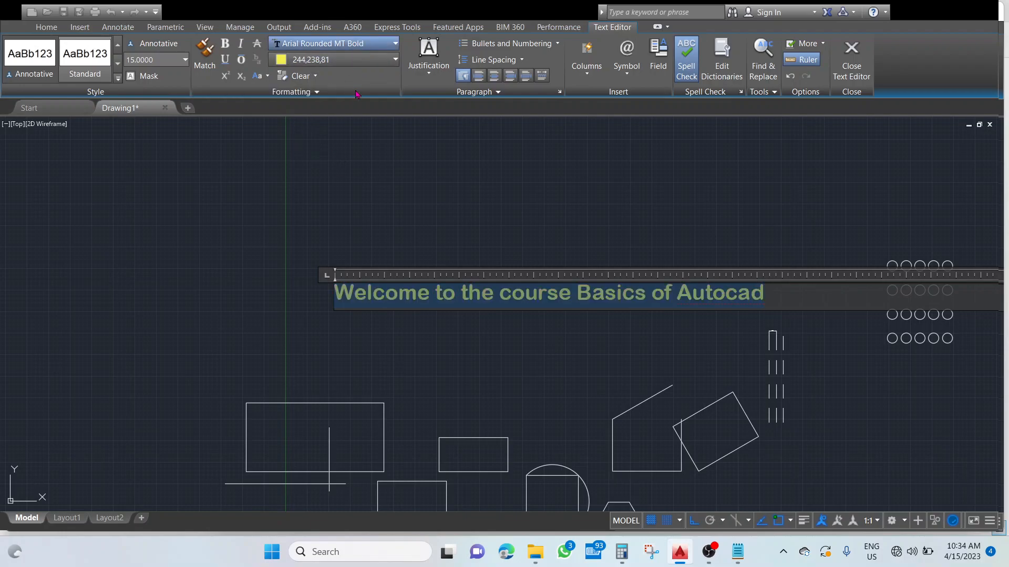
left_click(342, 211)
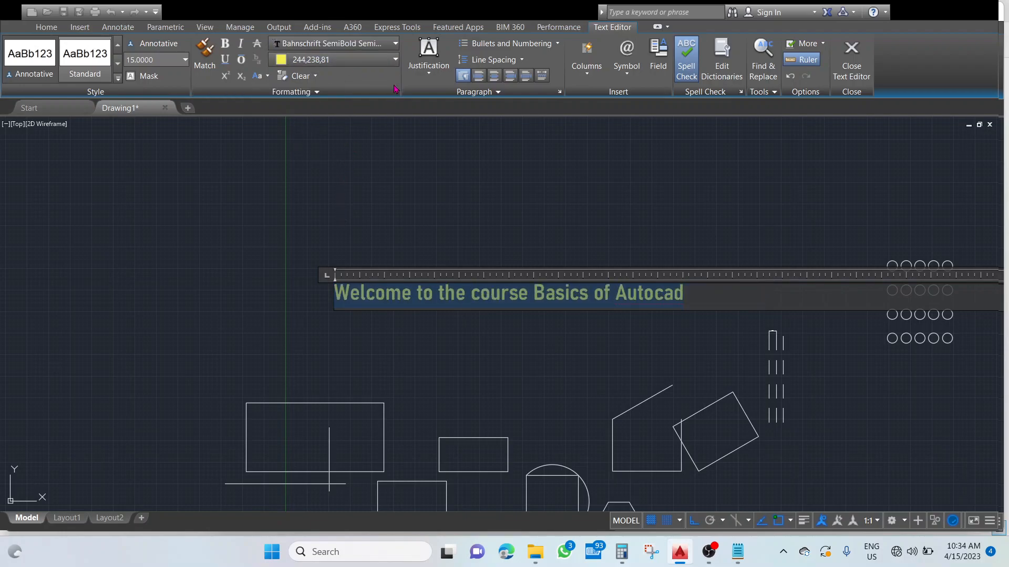
left_click(225, 44)
left_click(241, 43)
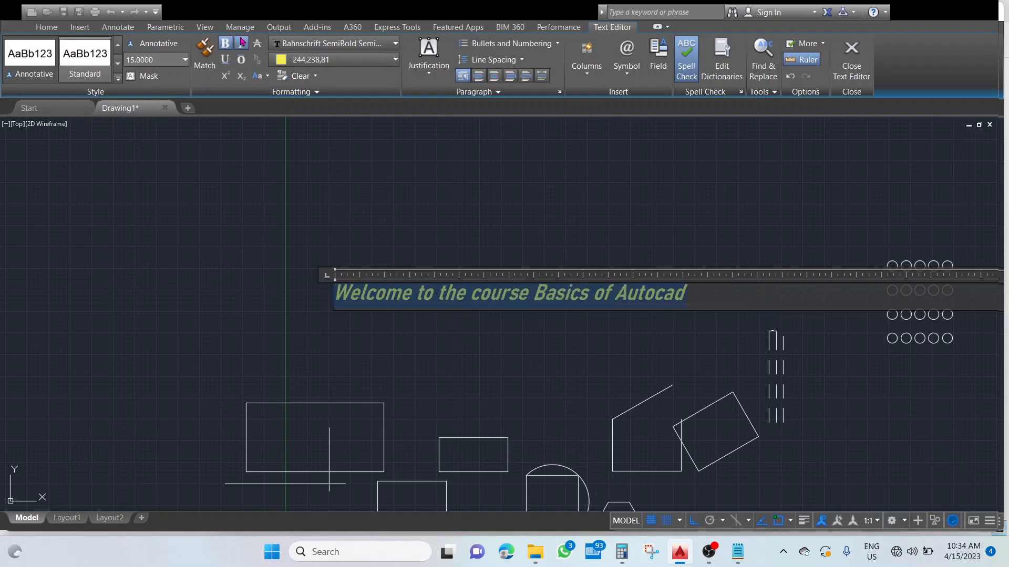
left_click(226, 62)
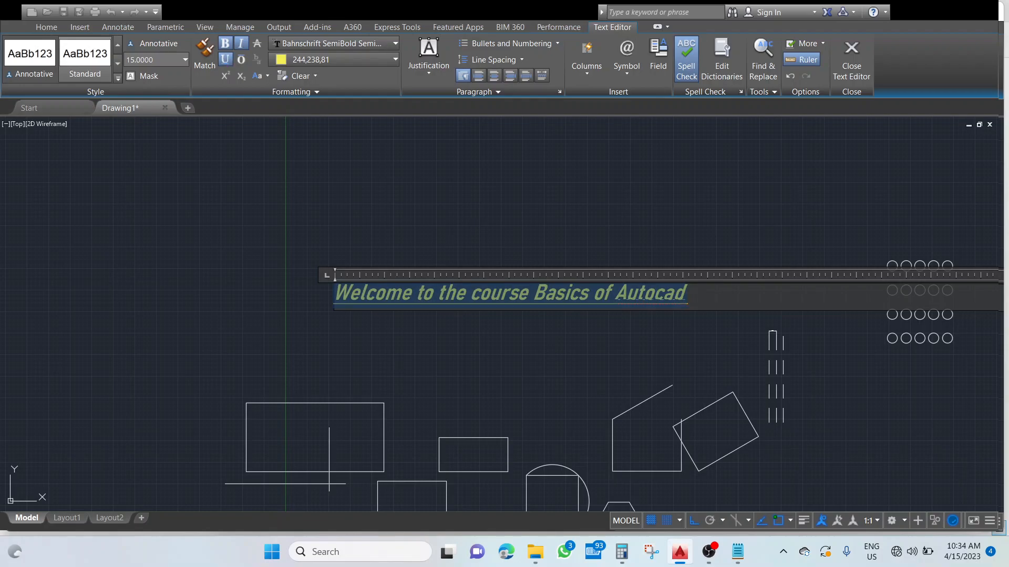
left_click(476, 221)
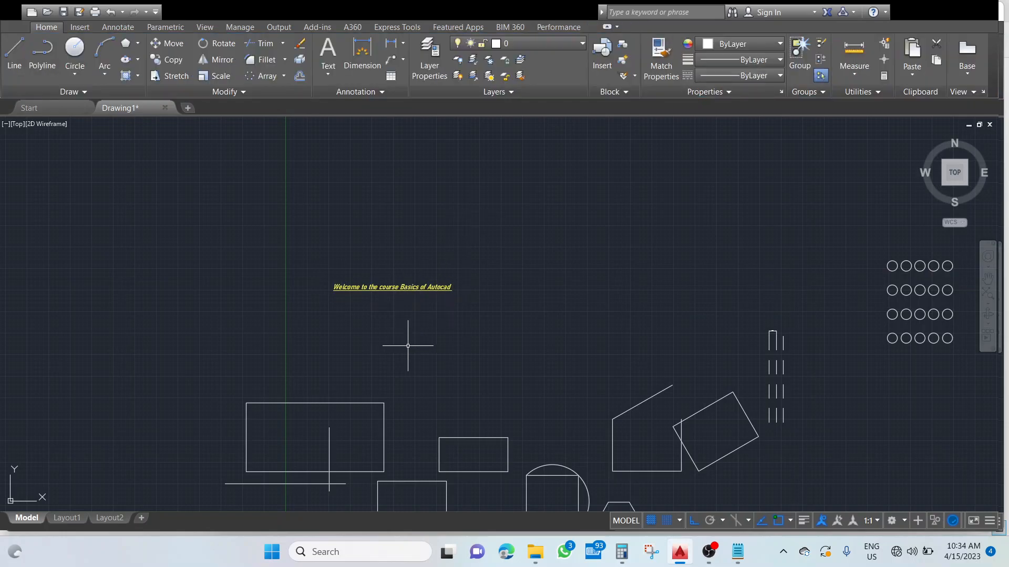
Copy the welcome text three times, stacking the copies directly below the original.
middle_click_drag(406, 345, 413, 318)
scroll(413, 318, "up", 2)
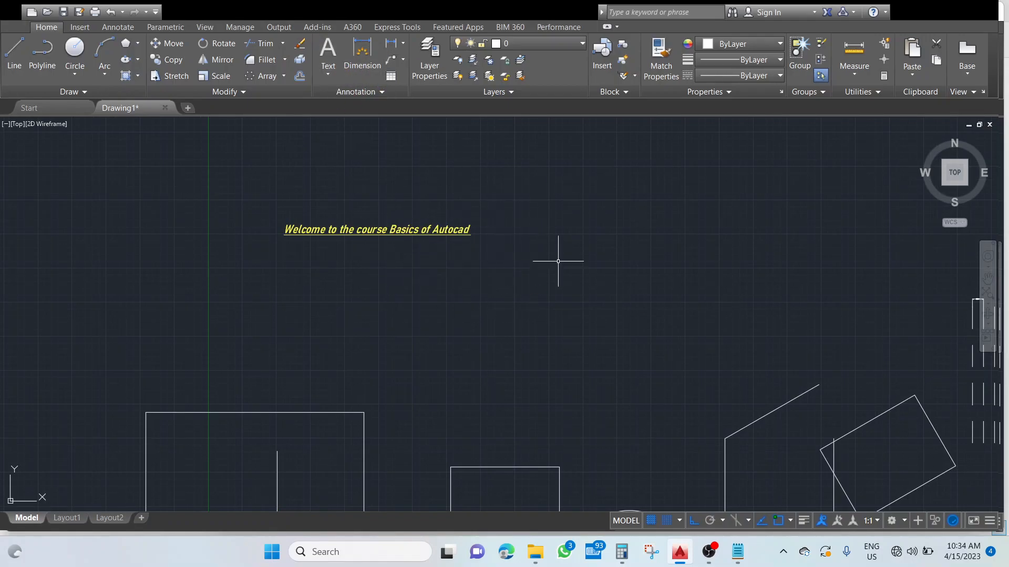
left_click(371, 228)
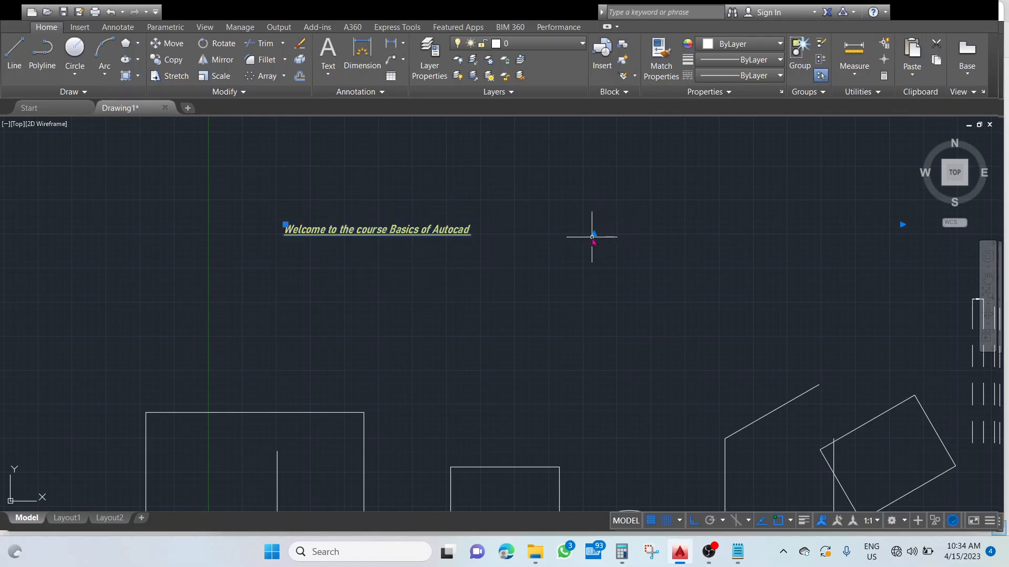
key("Escape")
left_click(286, 235)
left_click(285, 273)
left_click(283, 294)
left_click(285, 322)
key("Escape")
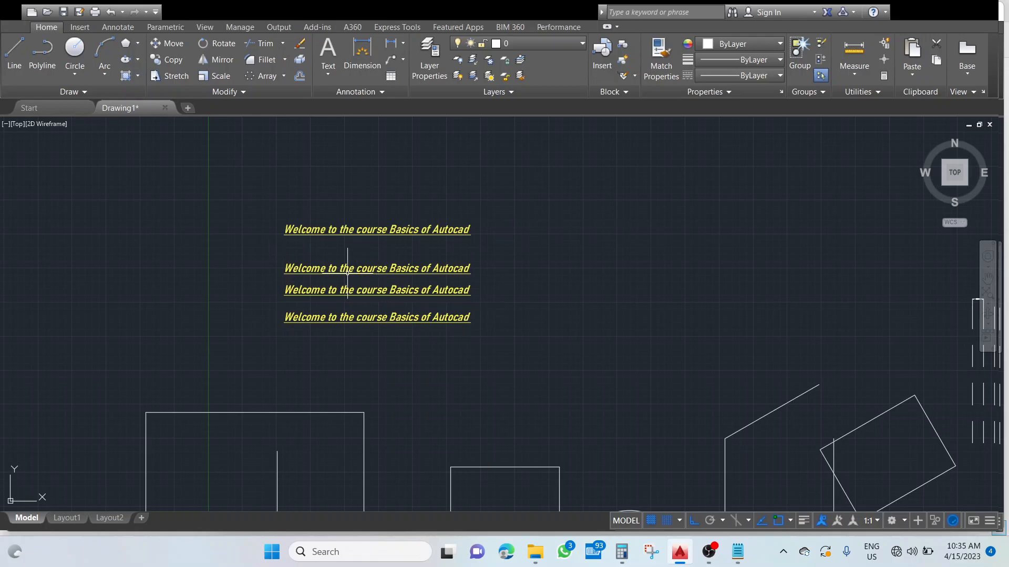
Delete the three copies of the welcome text below the original.
left_click(282, 260)
left_click(566, 340)
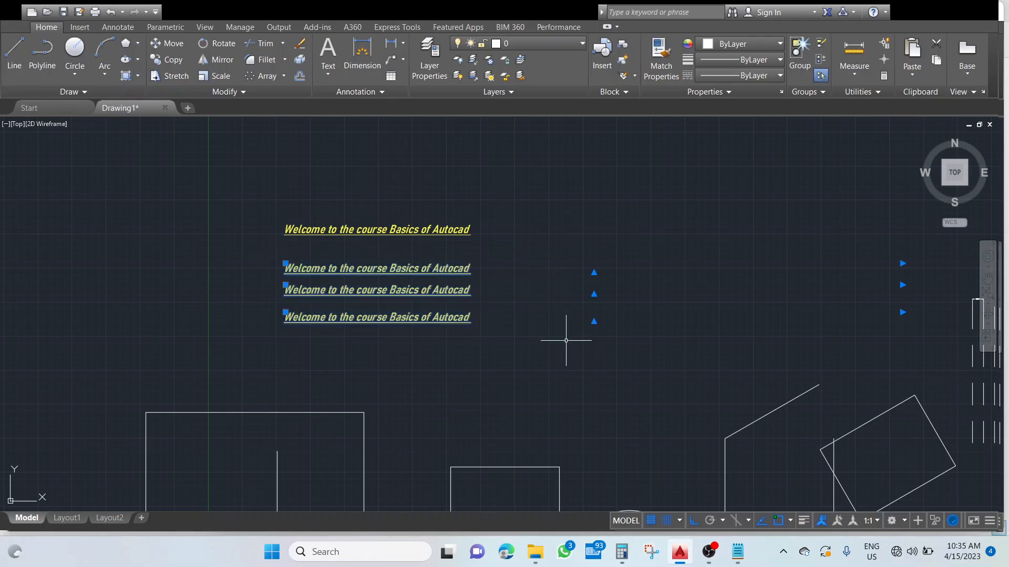
key("Delete")
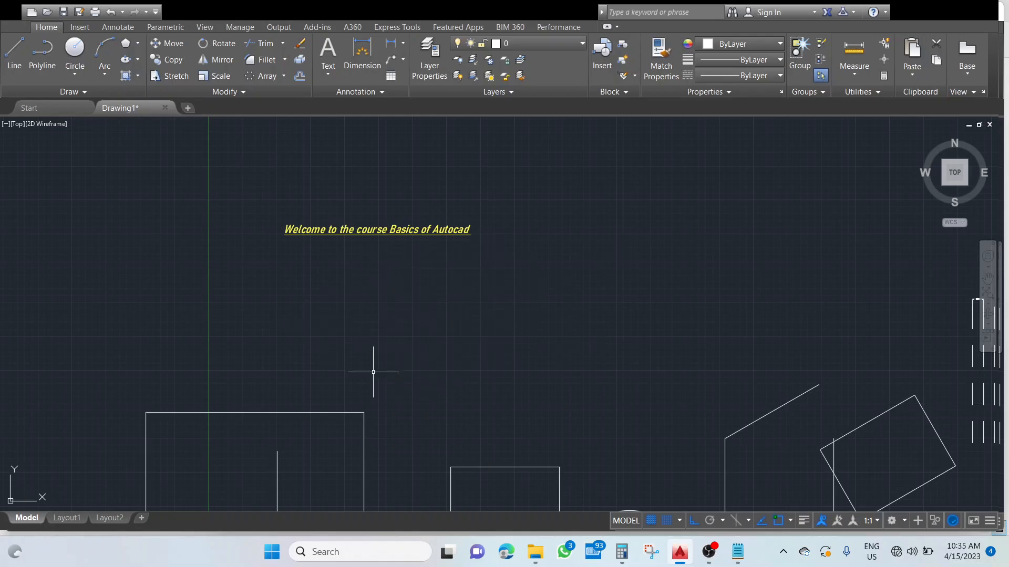
Add a linear dimension along the large rectangle's upper edge, placing it just above the edge.
scroll(439, 317, "down", 5)
scroll(421, 308, "down", 2)
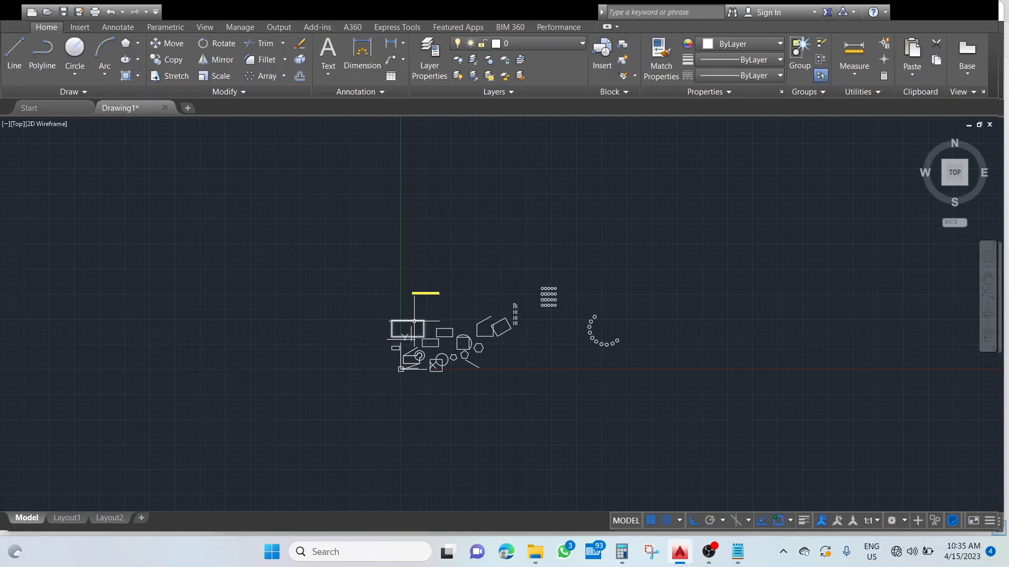
scroll(504, 334, "up", 5)
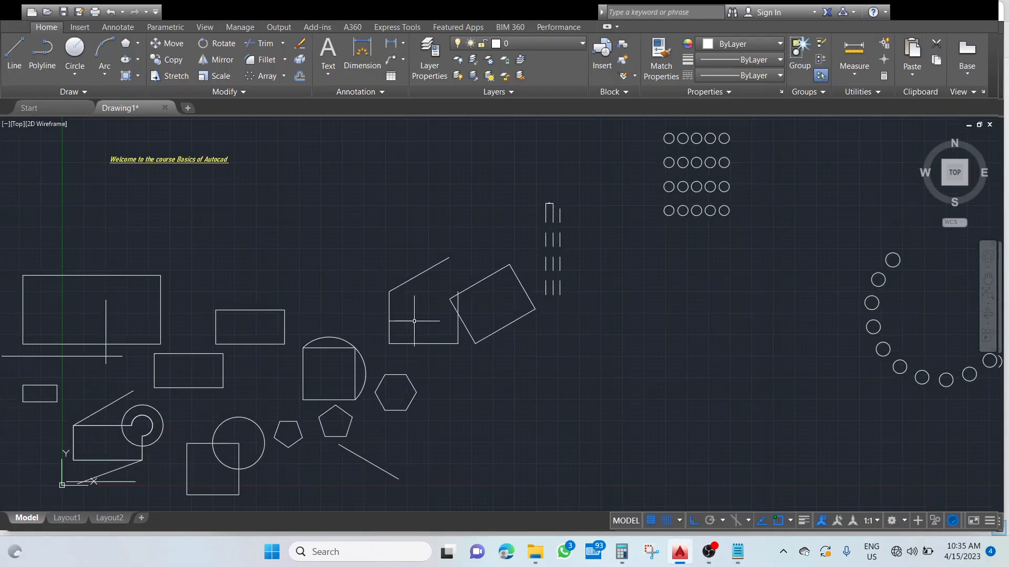
mouse_move(180, 254)
middle_mouse_down()
mouse_move(360, 323)
mouse_move(372, 276)
middle_mouse_up()
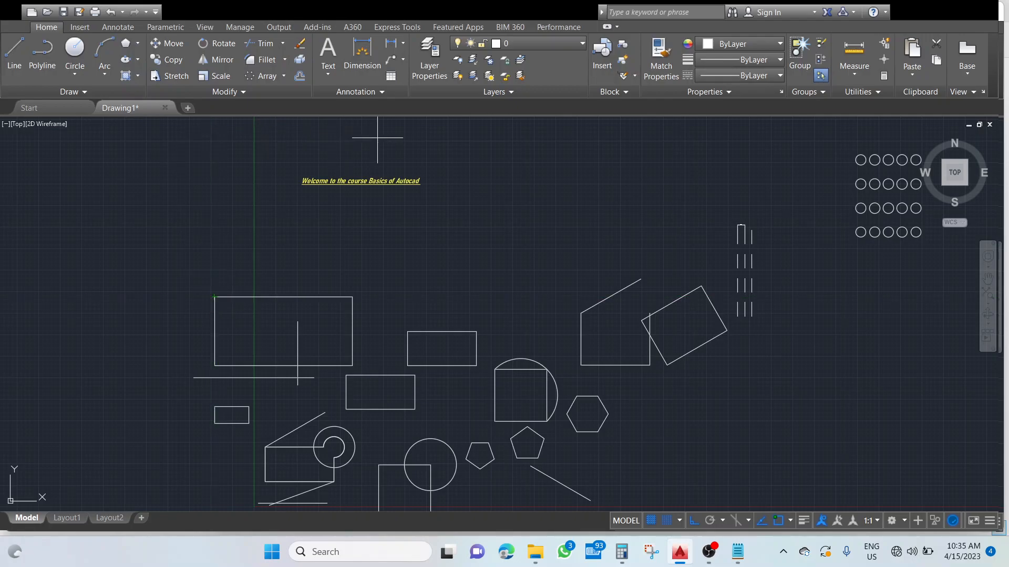
left_click(214, 297)
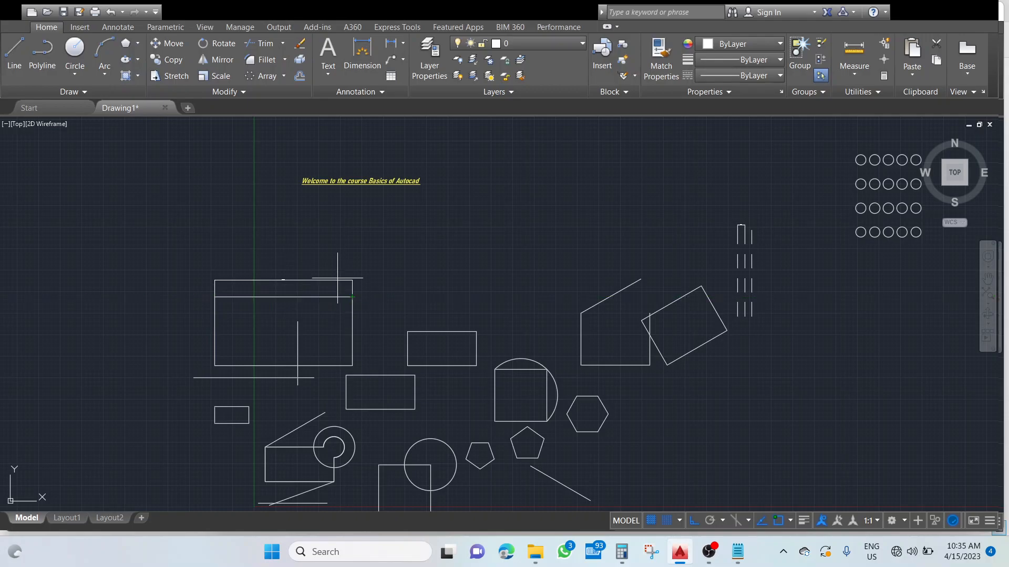
left_click(352, 286)
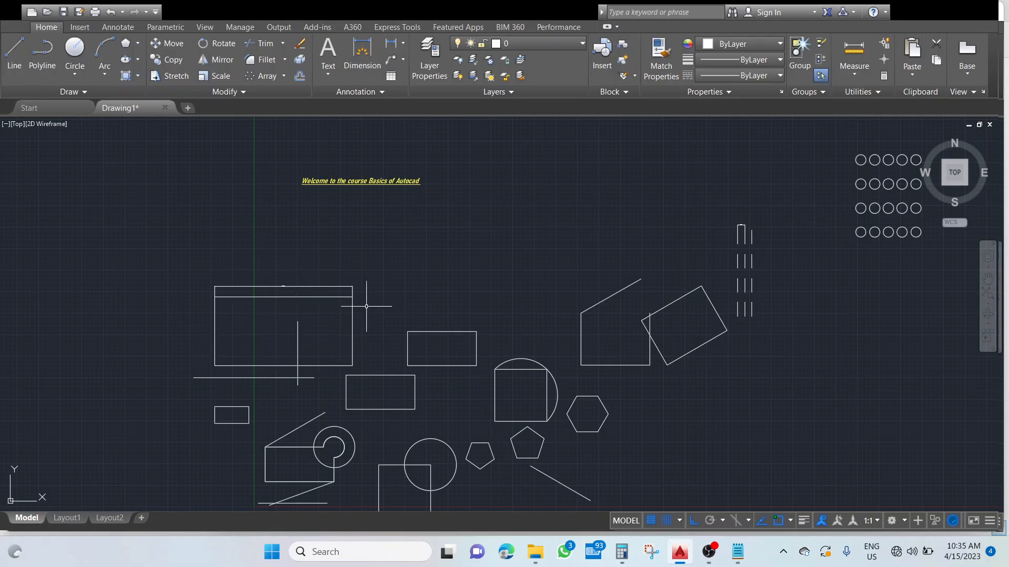
Modify the Standard dimension style to enlarge the dimension text and arrowheads.
left_click(119, 28)
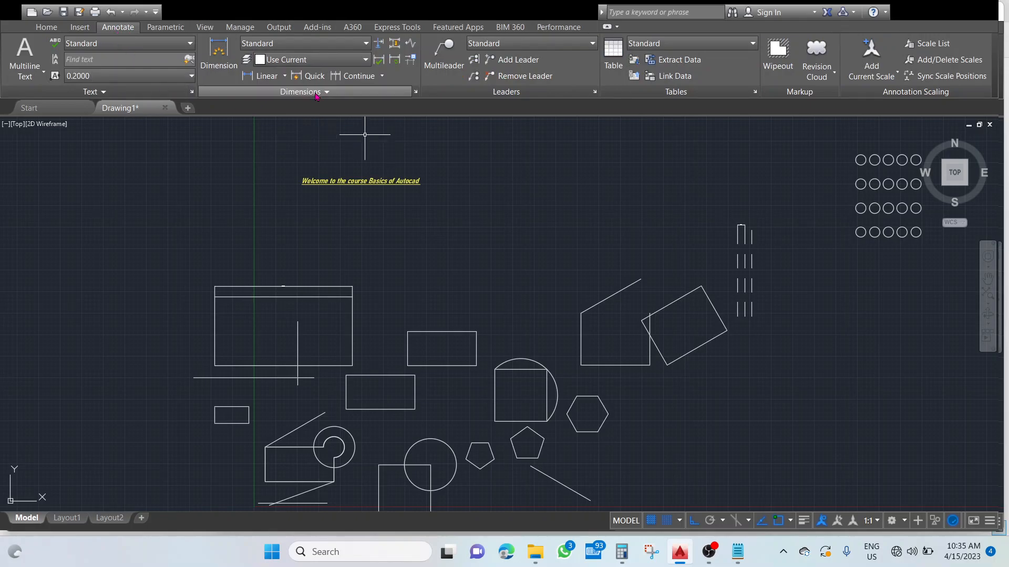
left_click(416, 92)
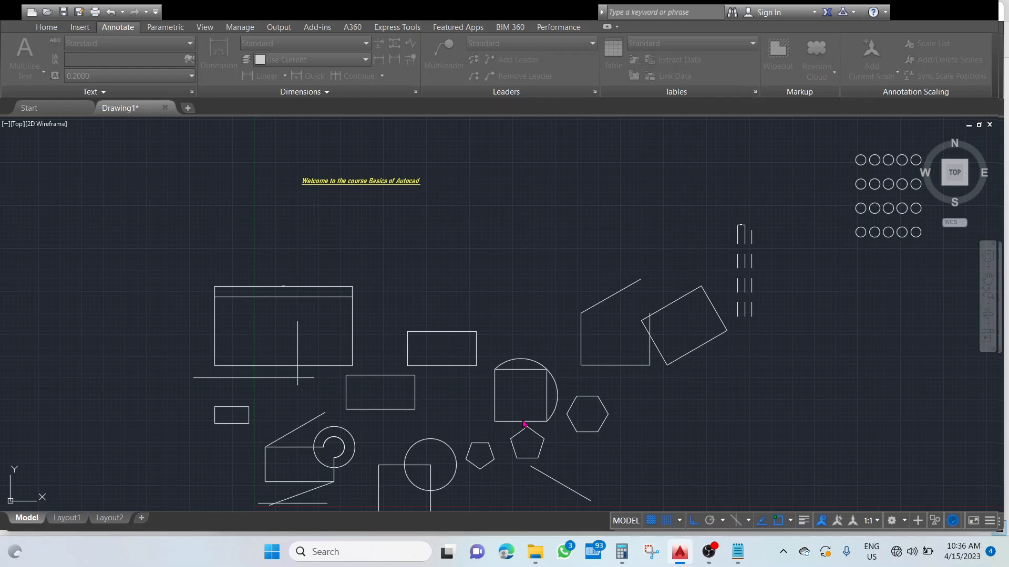
left_click(588, 367)
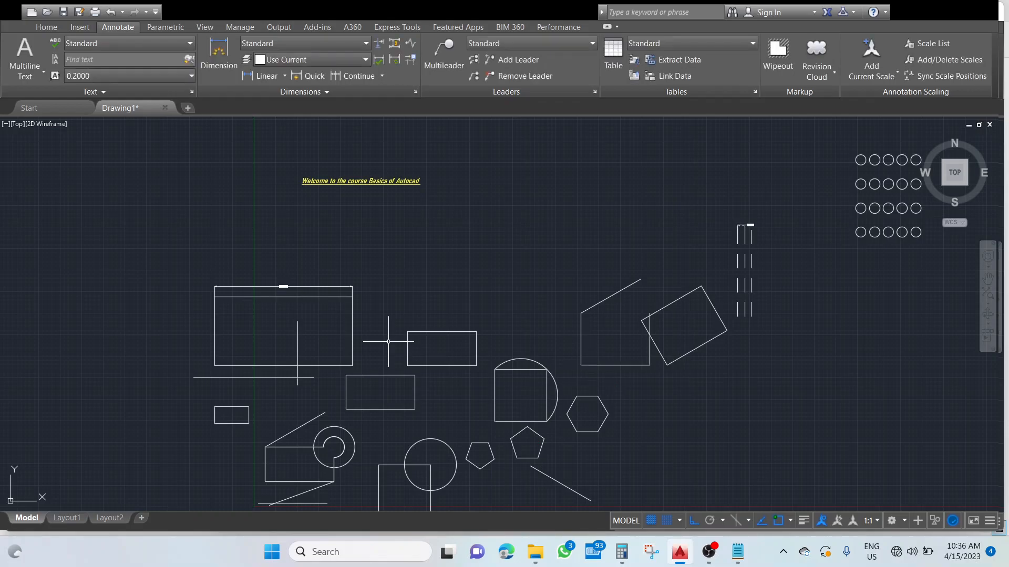
left_click(416, 92)
Examine the size of the dimension text and arrowheads above the large rectangle and the vertical dashes relative to the whole drawing.
middle_click_drag(390, 304, 440, 291)
scroll(333, 296, "down", 2)
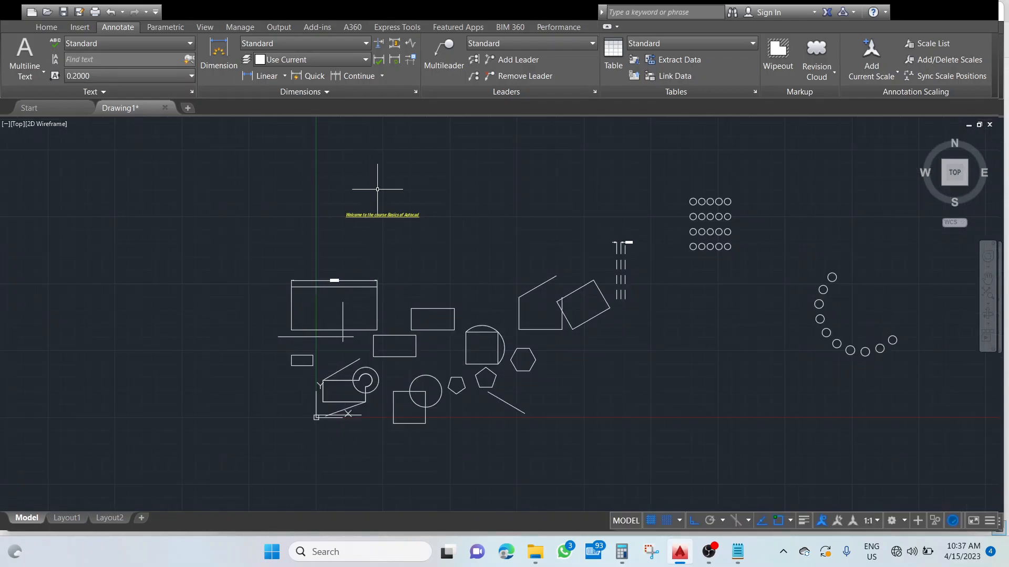
scroll(380, 266, "up", 1)
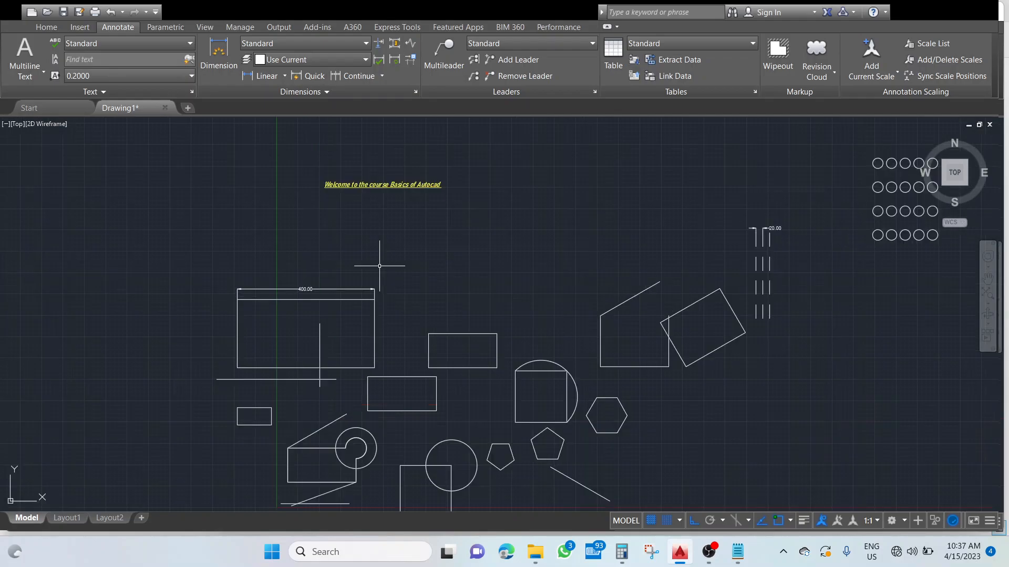
scroll(379, 266, "up", 2)
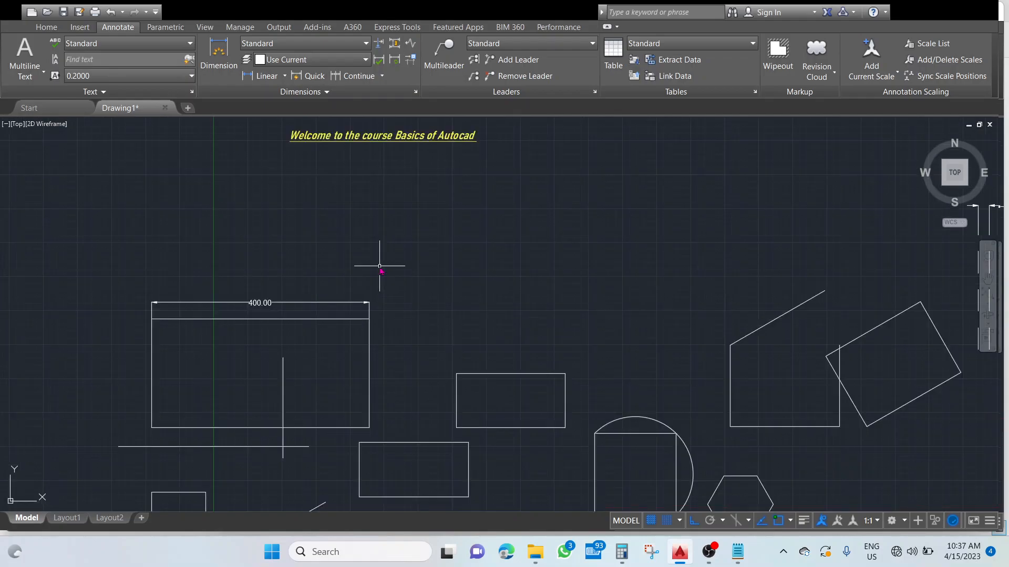
scroll(419, 401, "up", 1)
mouse_move(420, 389)
middle_mouse_down()
mouse_move(428, 354)
mouse_move(629, 318)
mouse_move(644, 277)
middle_mouse_up()
scroll(615, 287, "down", 4)
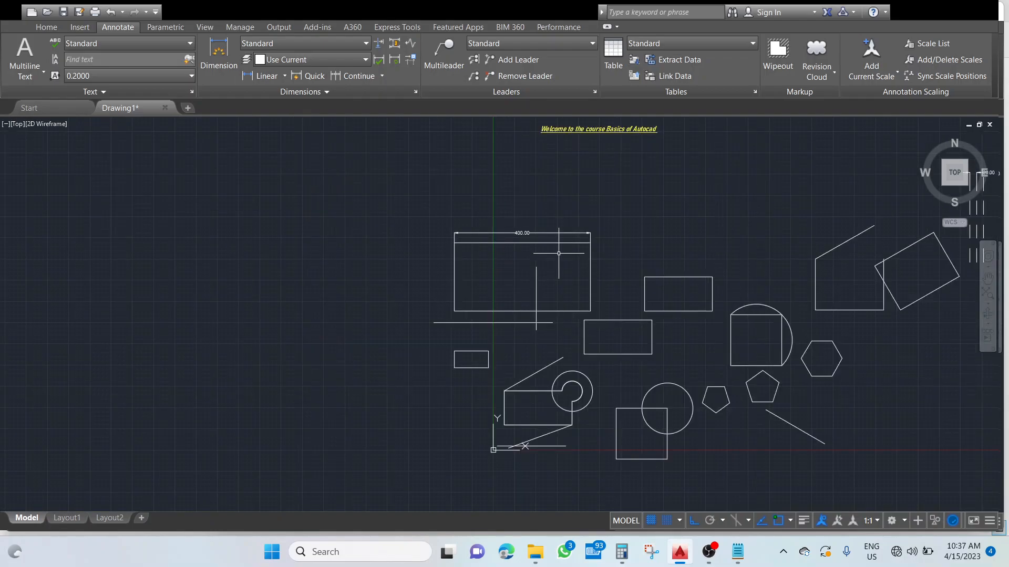
scroll(578, 253, "down", 5)
scroll(669, 246, "down", 4)
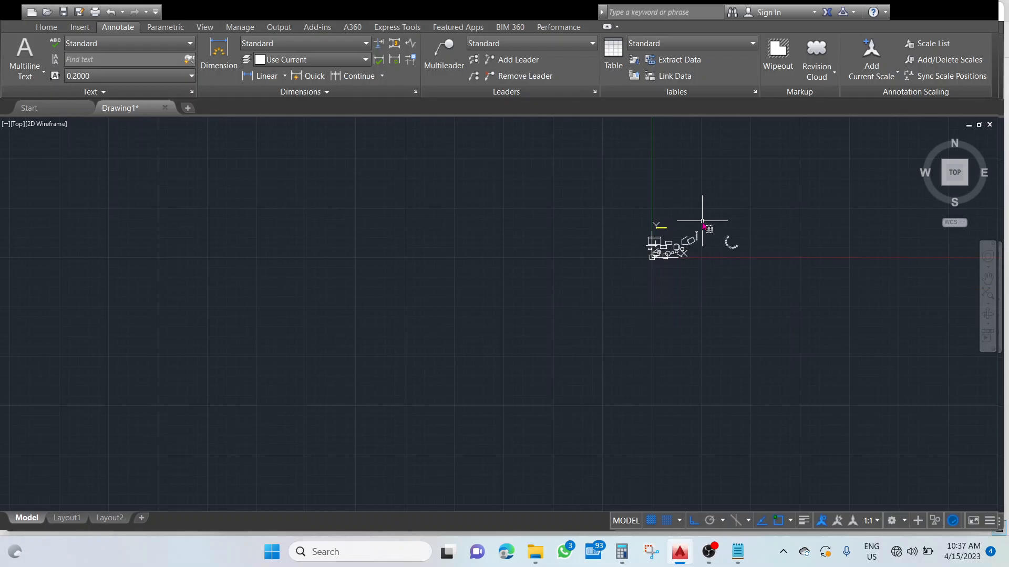
scroll(702, 220, "up", 10)
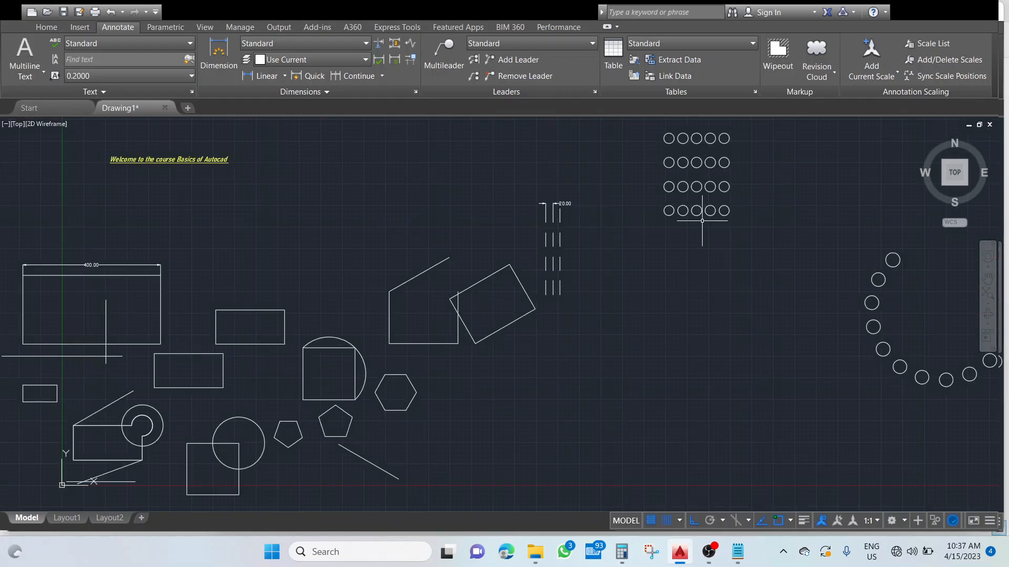
mouse_move(178, 248)
middle_mouse_down()
mouse_move(324, 232)
mouse_move(330, 221)
middle_mouse_up()
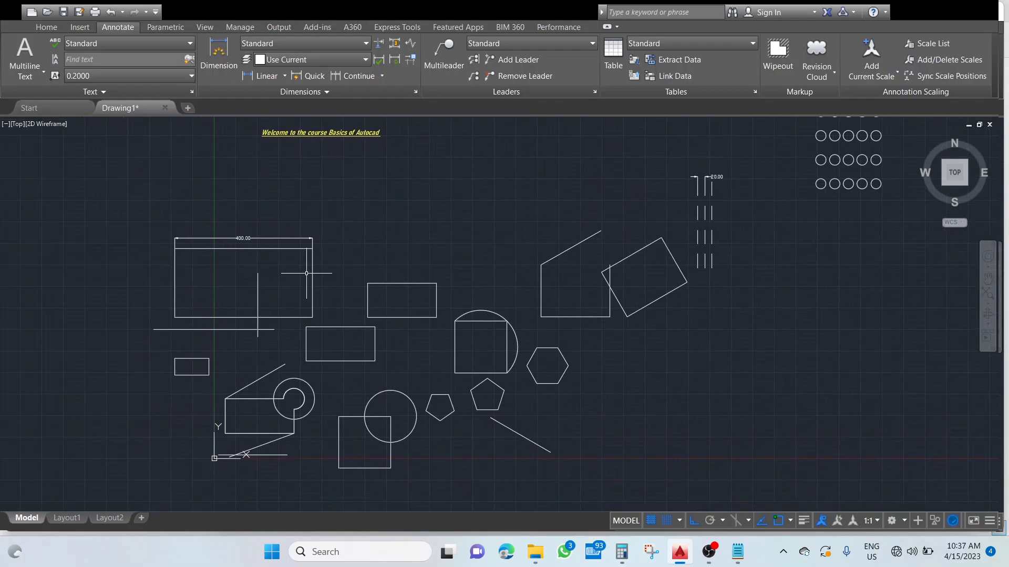
Add a linear dimension to the large rectangle's right side, placing it just outside the edge.
left_click(40, 29)
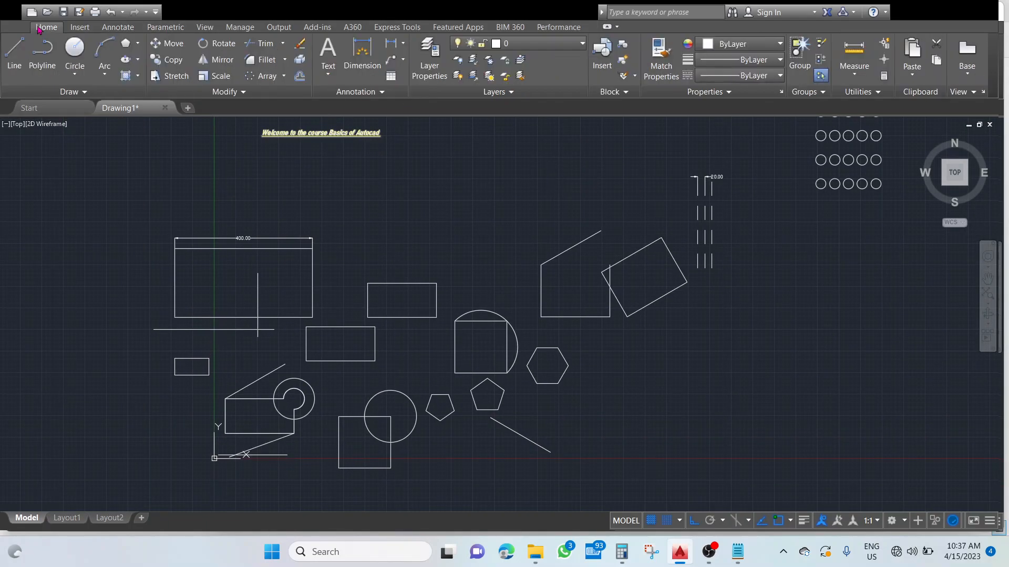
left_click(396, 43)
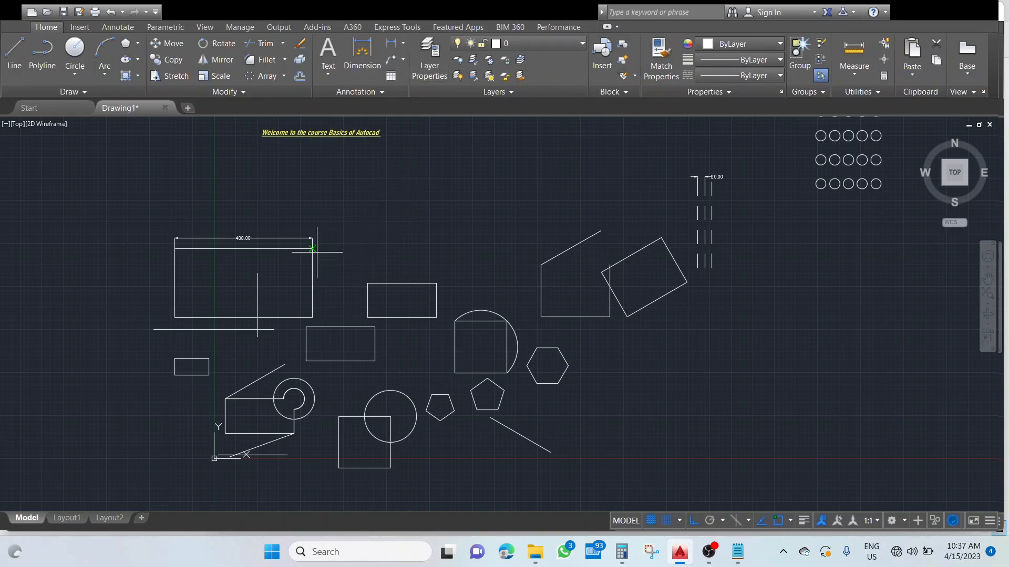
left_click(312, 318)
left_click(321, 283)
Dimension the width and height of the small rectangle below the large one, placing the dimensions above it and to its right.
left_click(396, 47)
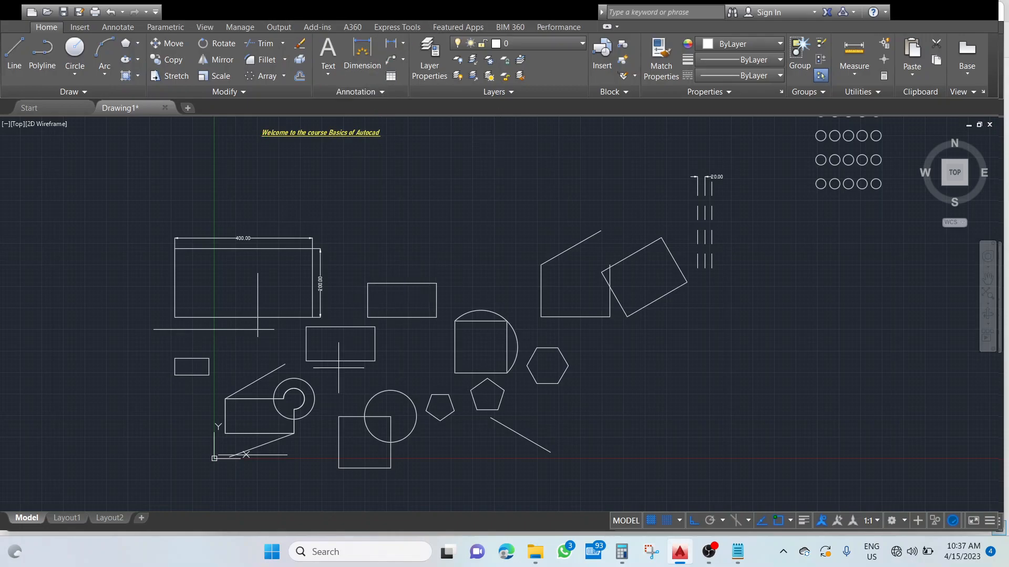
left_click(174, 358)
left_click(209, 359)
left_click(204, 349)
left_click(395, 47)
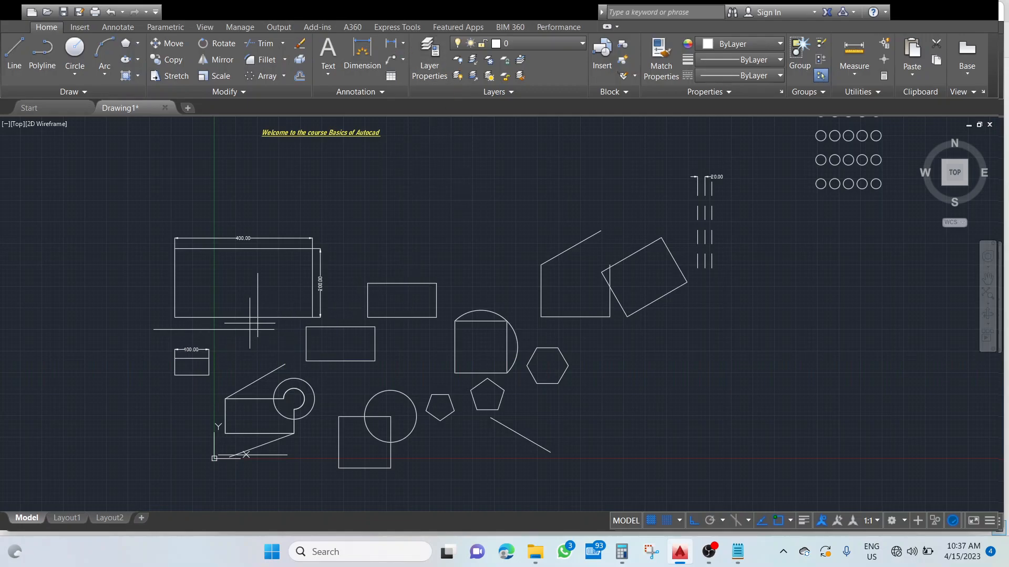
left_click(209, 359)
left_click(218, 367)
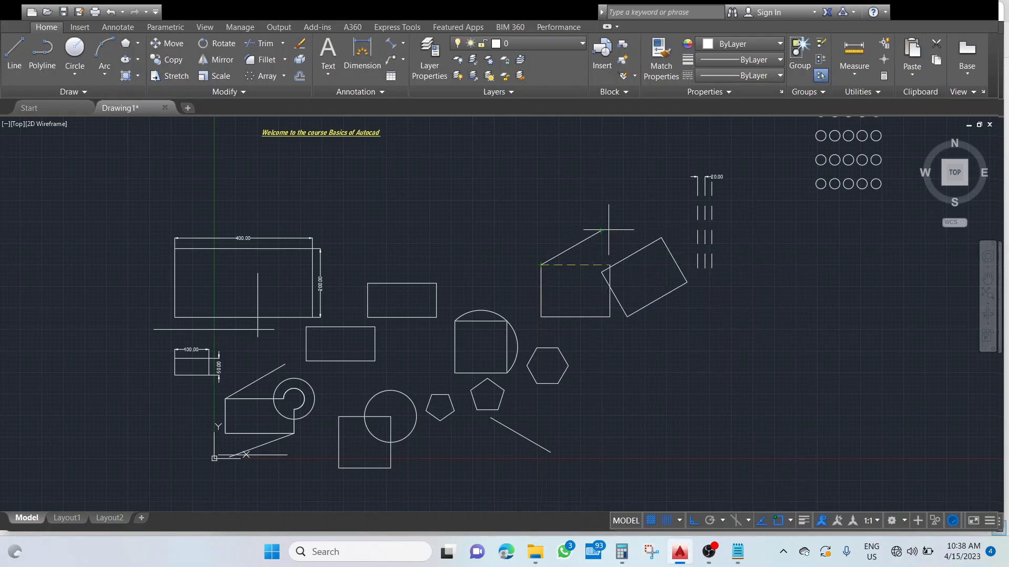
Place an aligned dimension above the slanted line of the open shape beside the rotated rectangle.
left_click(575, 230)
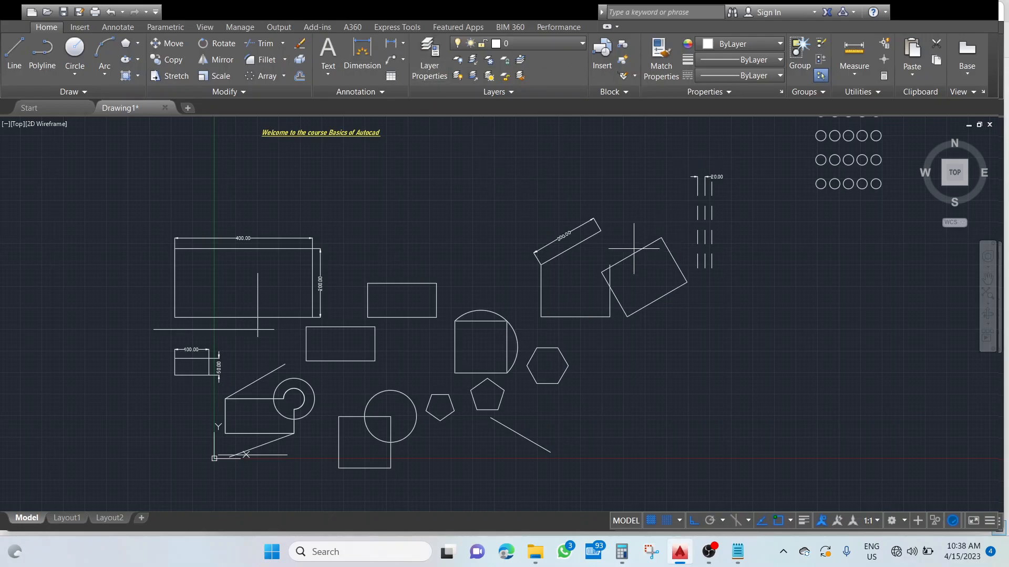
Add a horizontal linear dimension between the same slanted line's endpoints, placing it below the line.
left_click(540, 265)
left_click(600, 231)
left_click(577, 277)
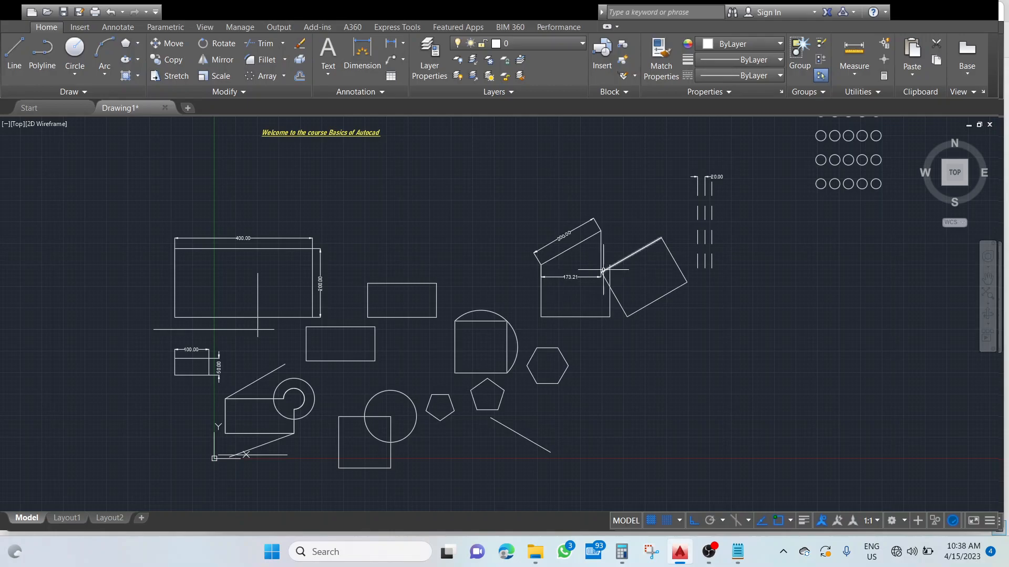
Delete the horizontal linear dimension below the slanted line.
left_click(571, 277)
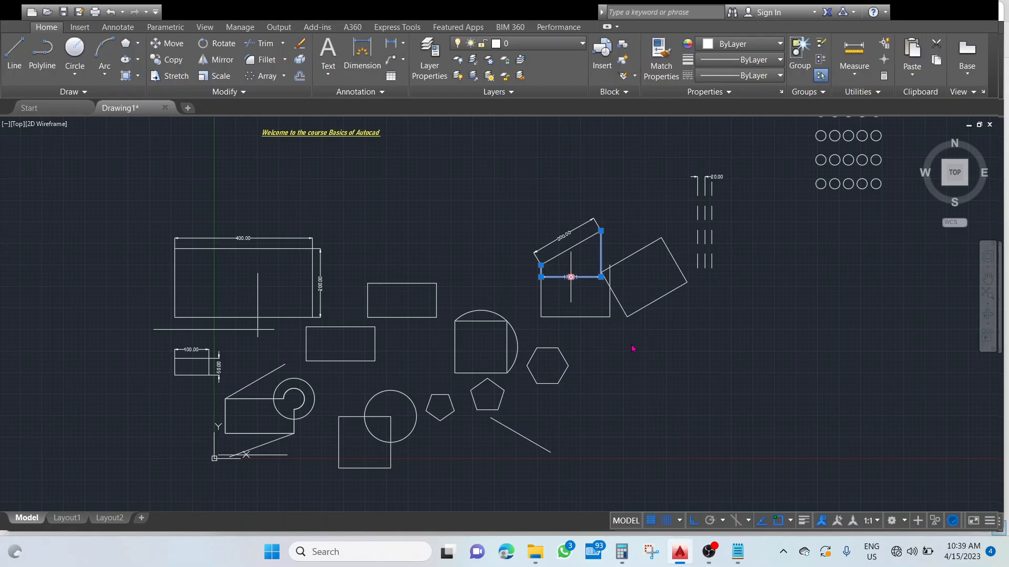
left_click(788, 334)
left_click(699, 342)
key("Escape")
left_click(570, 278)
key("Delete")
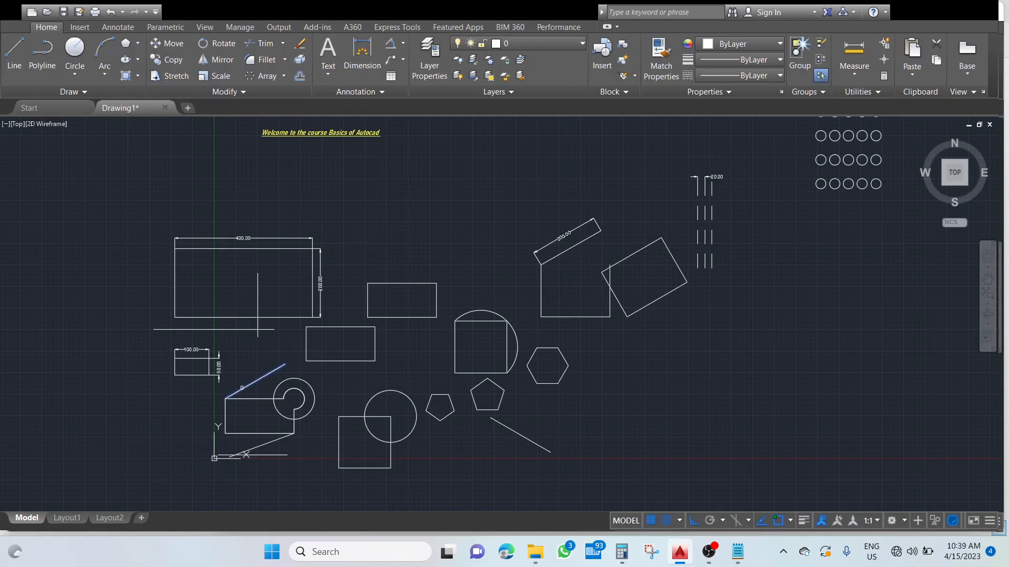
Add an angular dimension between the slanted line and the horizontal edge of the shape near the origin.
left_click(256, 399)
left_click(264, 388)
scroll(294, 399, "down", 6)
scroll(294, 405, "up", 4)
scroll(315, 399, "up", 5)
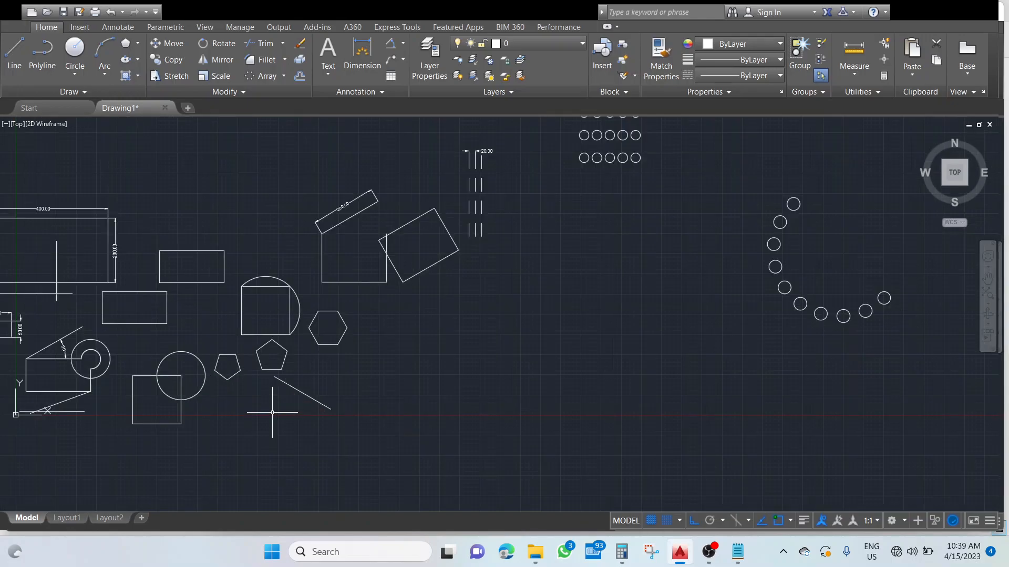
Examine the whole drawing at different magnifications, from the dimensioned shapes near the origin to the circle arrays.
scroll(318, 398, "down", 10)
scroll(491, 358, "down", 8)
scroll(476, 399, "up", 10)
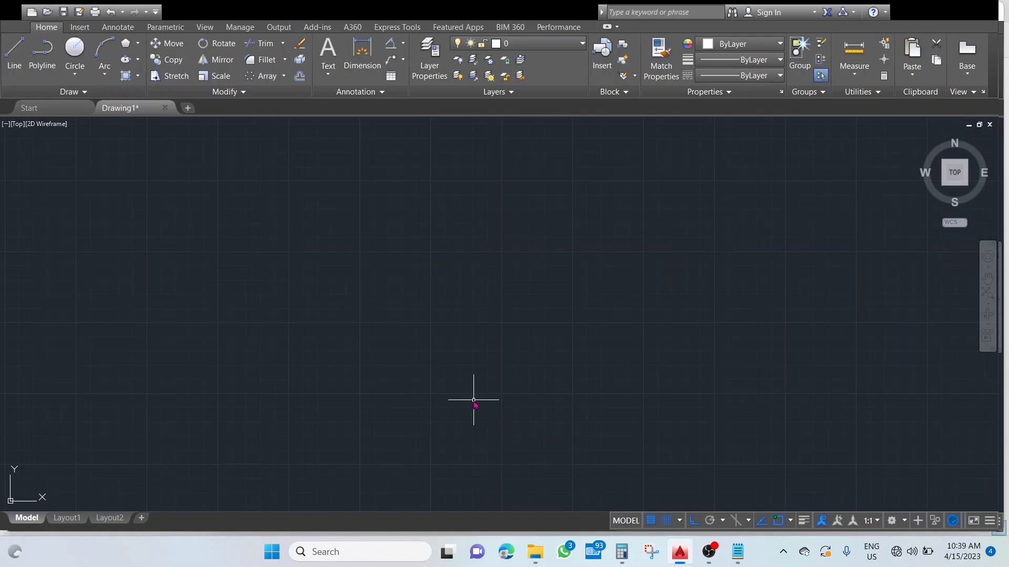
scroll(491, 439, "down", 5)
scroll(475, 399, "up", 4)
middle_click_drag(380, 362, 596, 303)
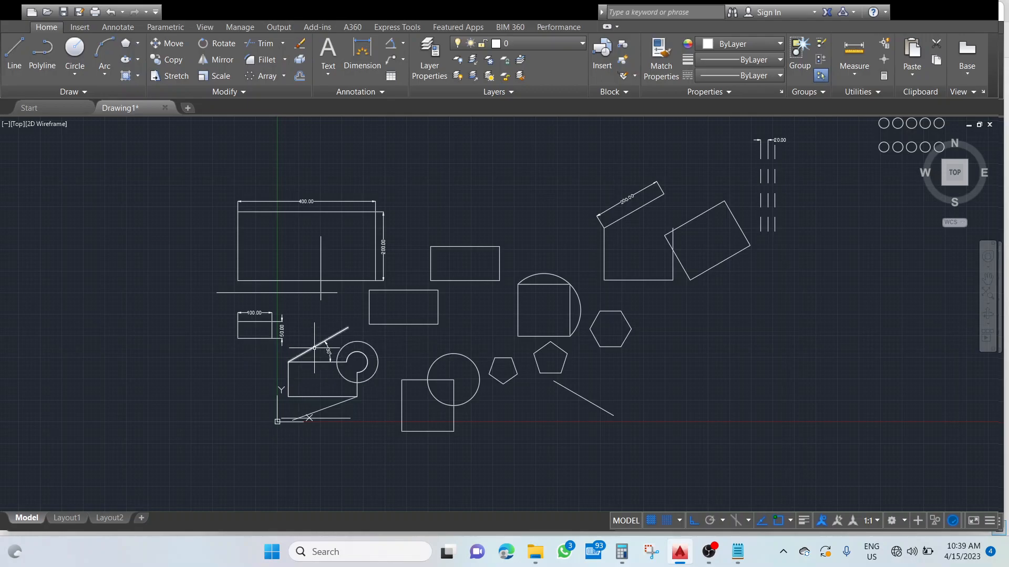
scroll(314, 347, "down", 5)
scroll(317, 355, "up", 3)
scroll(320, 359, "down", 3)
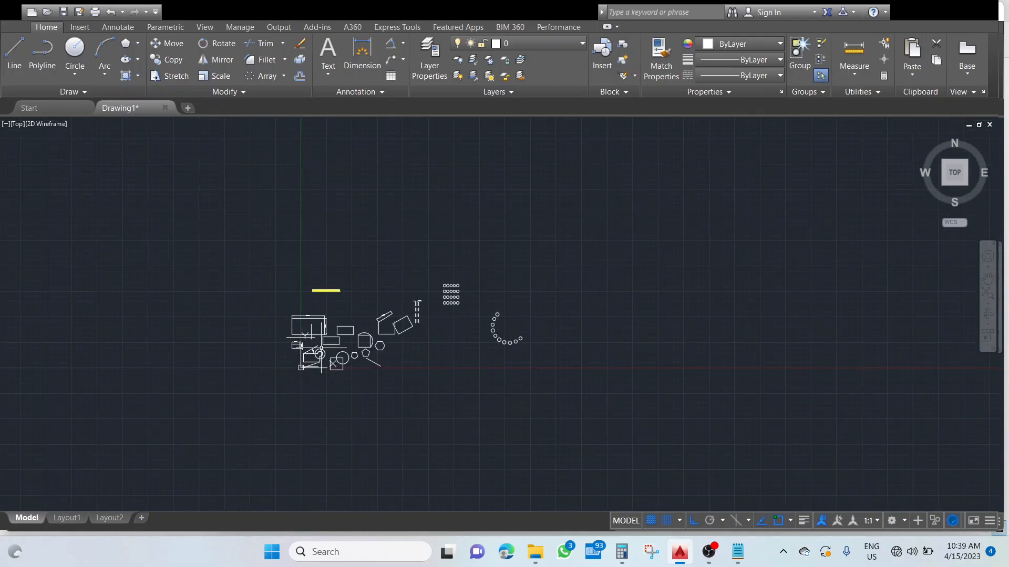
scroll(320, 362, "up", 4)
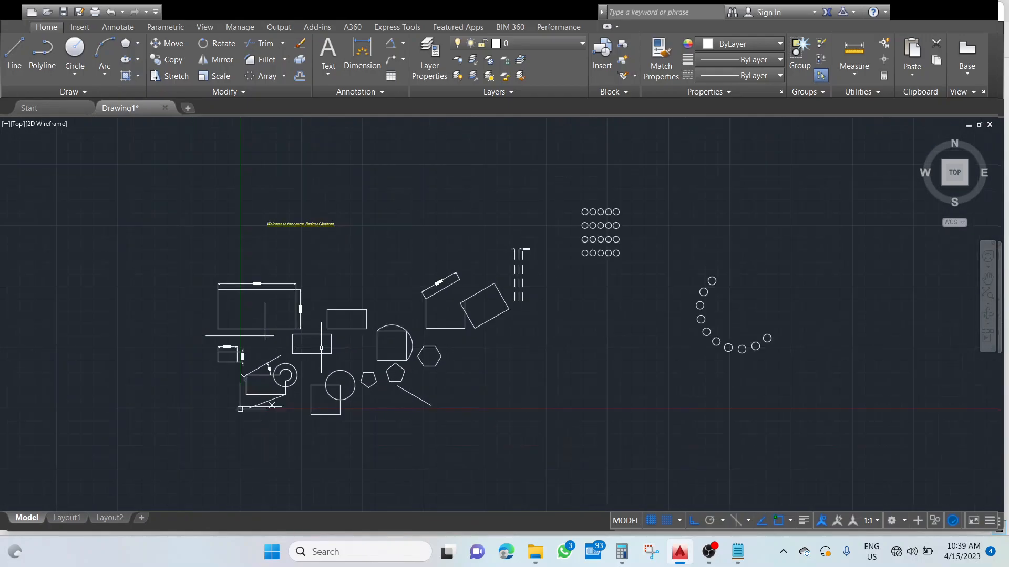
scroll(321, 348, "down", 3)
scroll(321, 348, "up", 3)
scroll(321, 347, "down", 6)
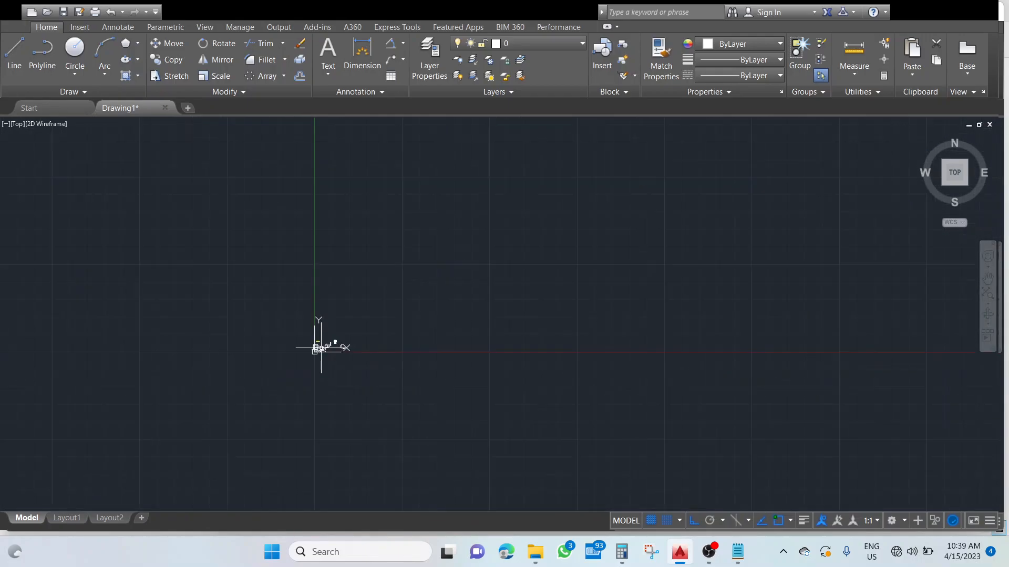
middle_click(321, 348)
middle_click(321, 348)
scroll(241, 416, "down", 2)
scroll(241, 415, "down", 4)
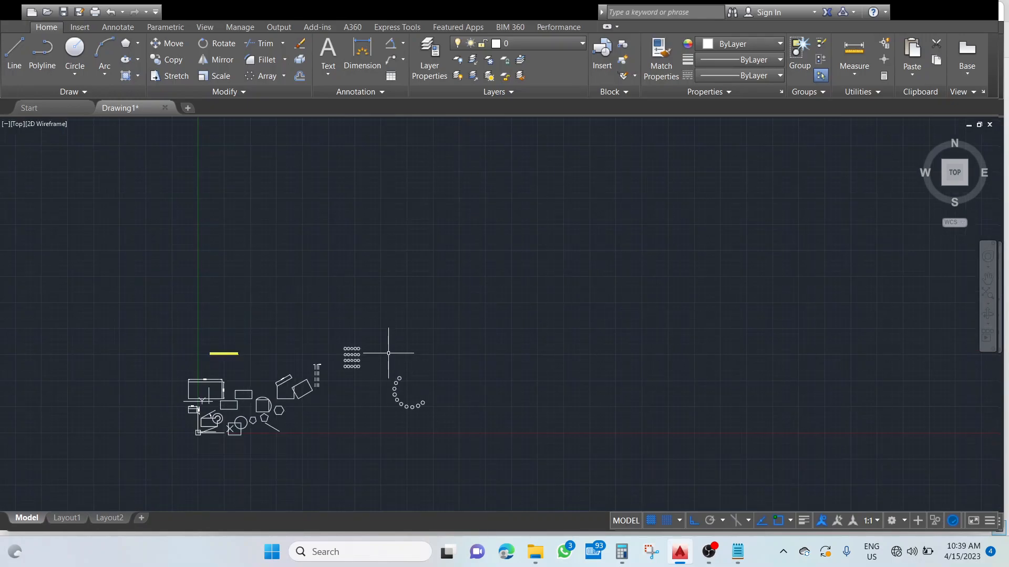
scroll(241, 417, "up", 6)
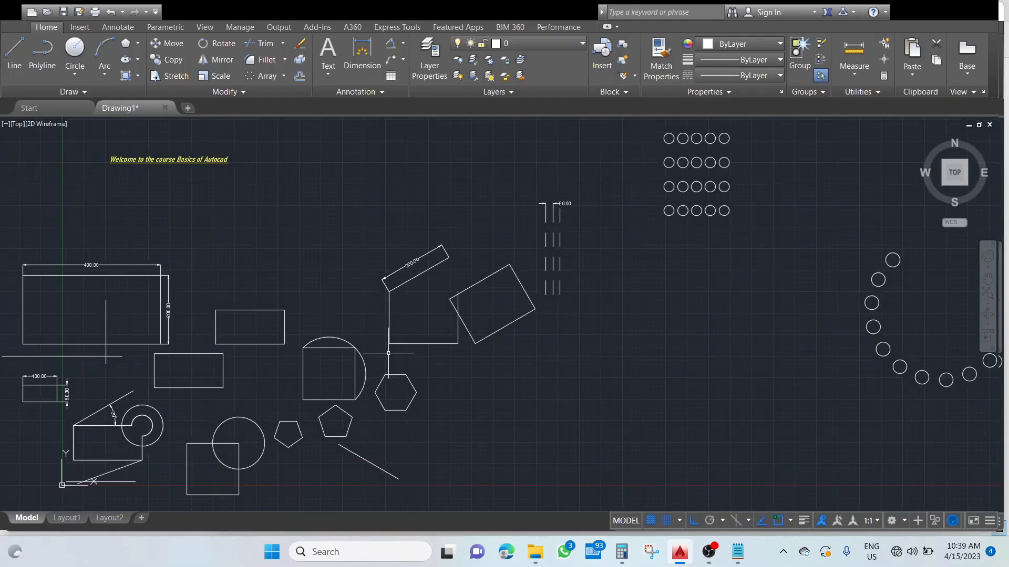
mouse_move(231, 264)
middle_mouse_down()
mouse_move(478, 238)
mouse_move(473, 218)
middle_mouse_up()
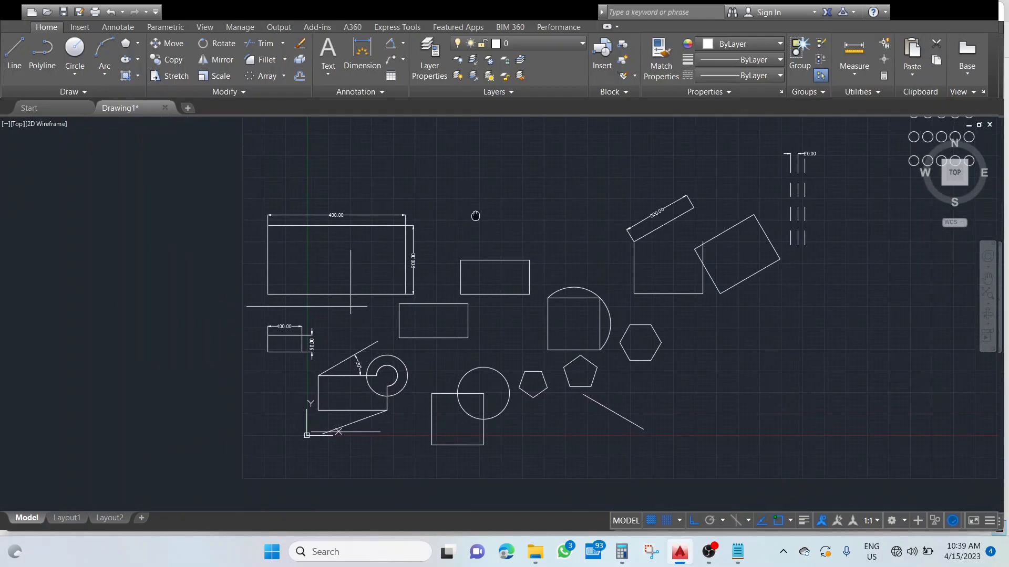
left_click(988, 294)
middle_click_drag(188, 313, 106, 331)
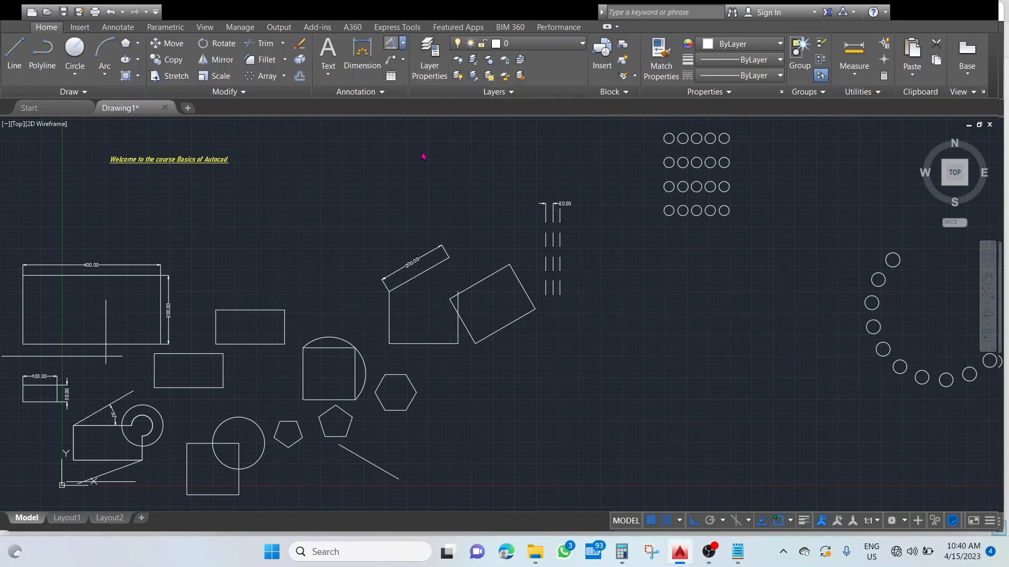
Add a radius dimension and a diameter dimension to the circle overlapping the square's corner.
left_click(417, 176)
left_click(242, 415)
left_click(252, 403)
left_click(256, 421)
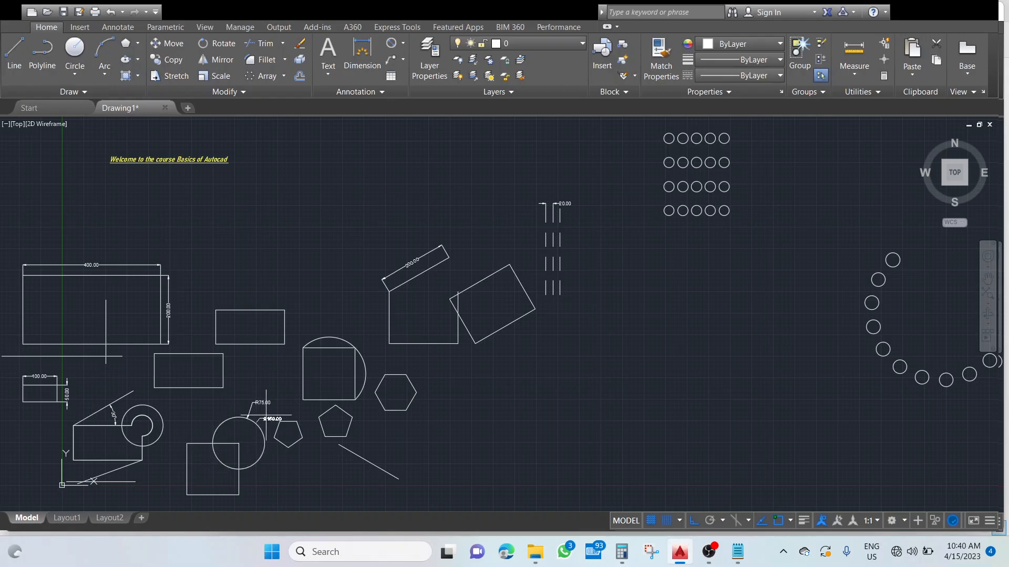
left_click(264, 414)
Set the colour of the upper undimensioned rectangle beside the 400 mm wide rectangle to red 237,31,36.
middle_click_drag(612, 361, 722, 346)
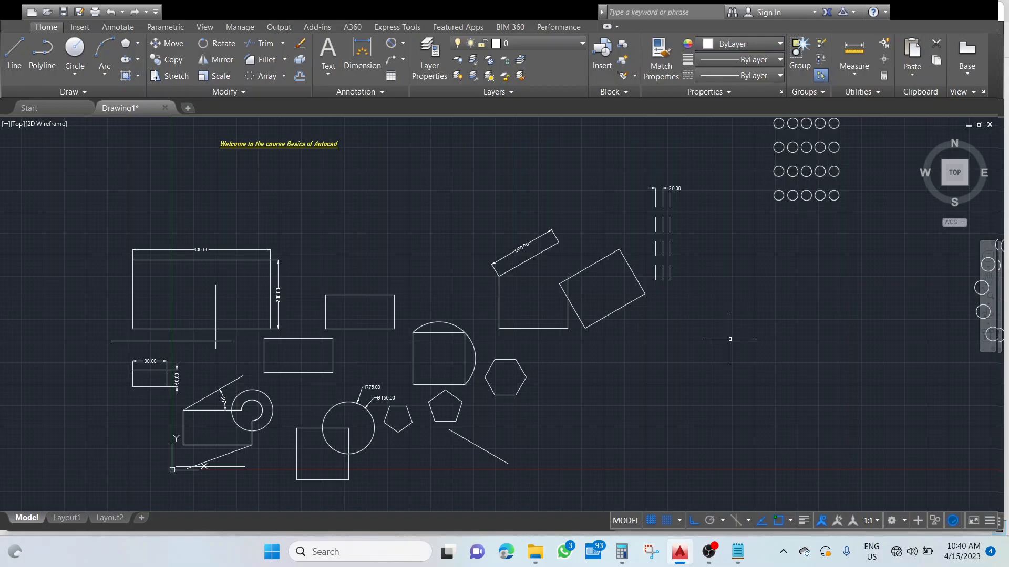
left_click(315, 284)
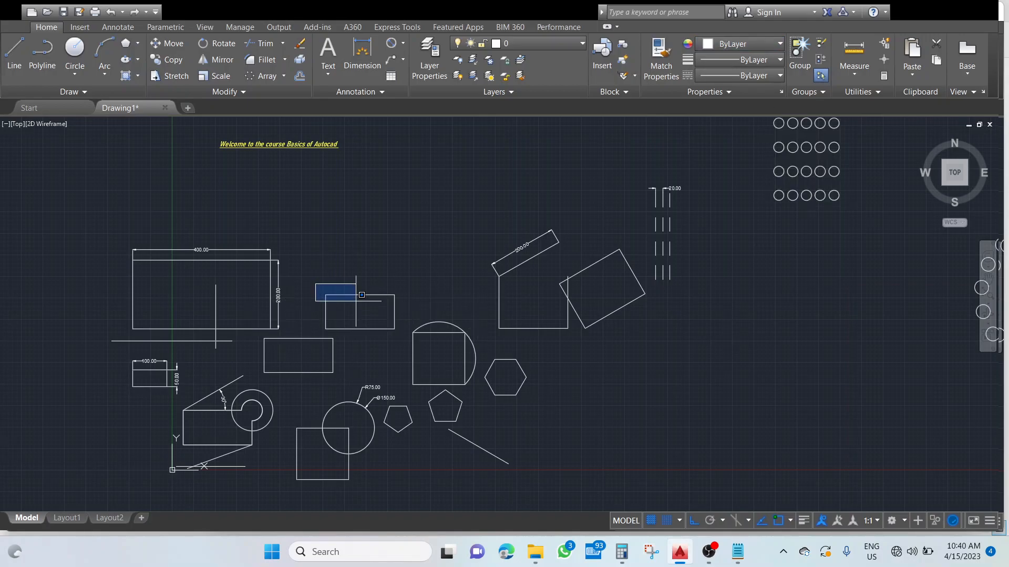
left_click(413, 327)
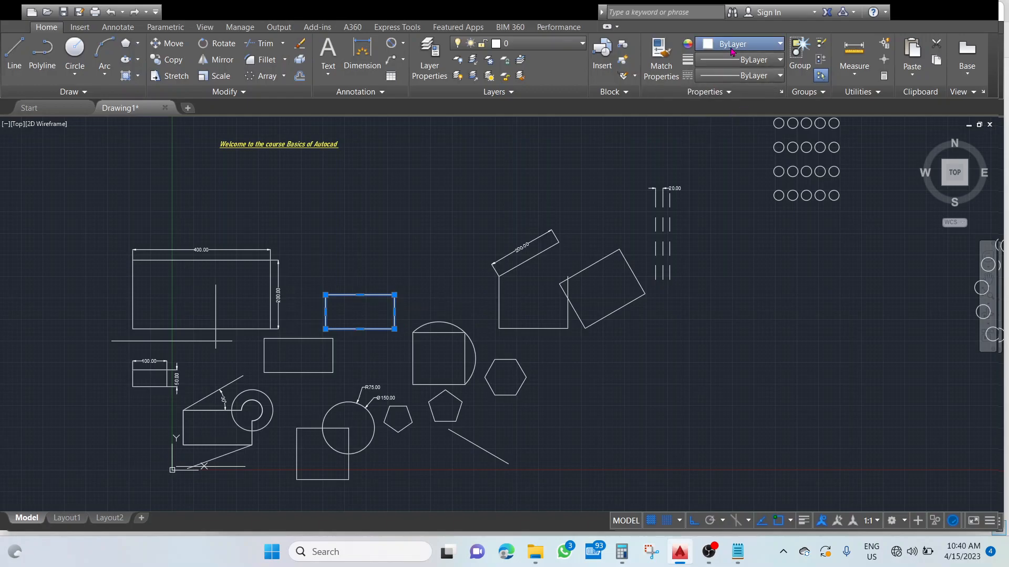
left_click(748, 122)
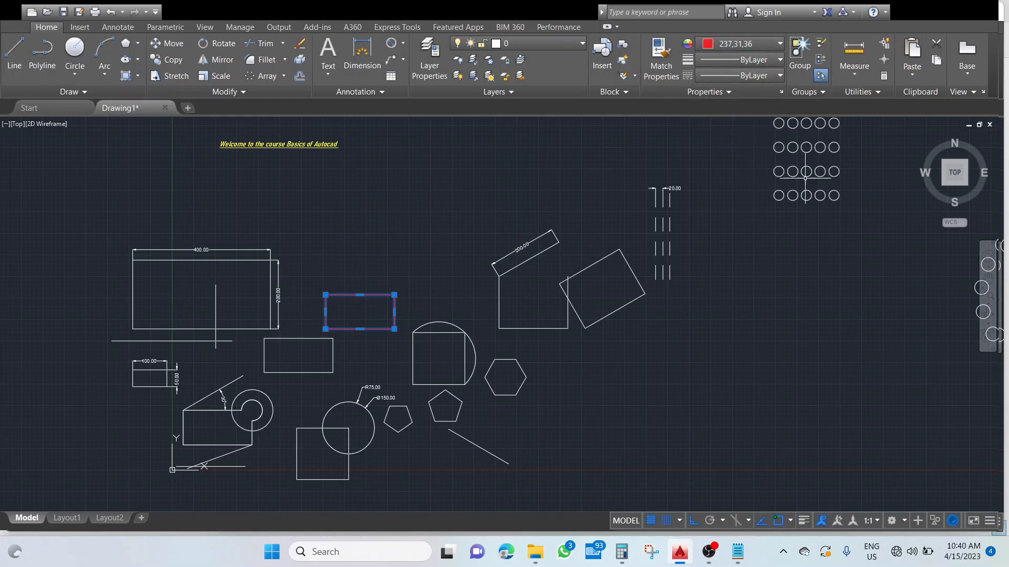
key("Escape")
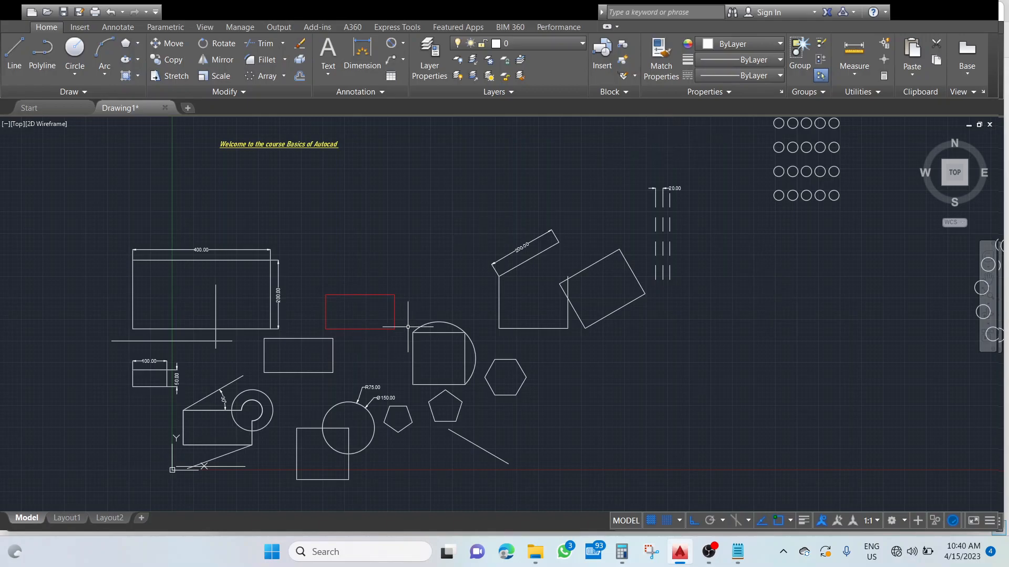
Set the red rectangle's lineweight to 0.30 mm.
left_click(321, 281)
left_click(408, 334)
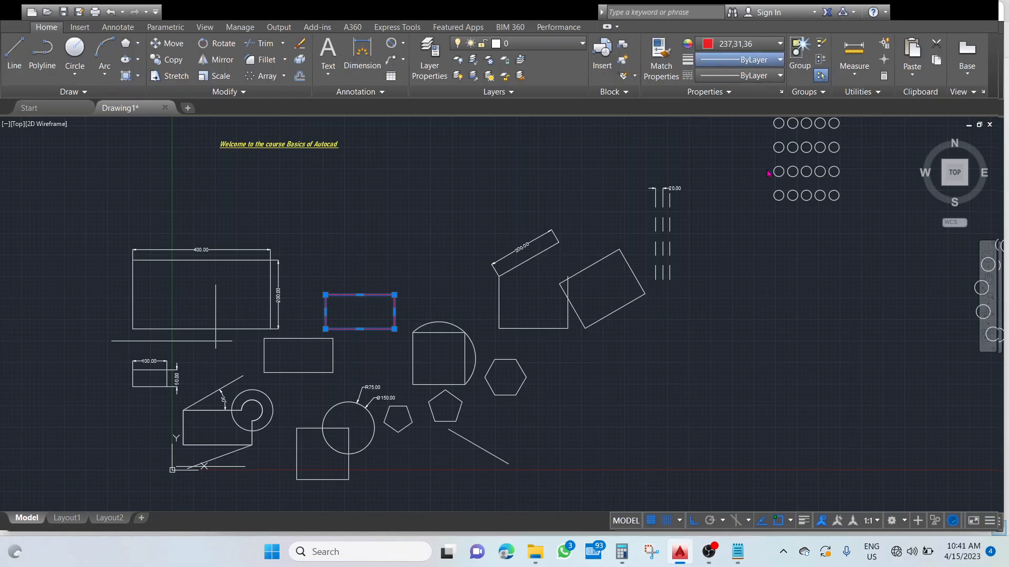
key("Escape")
left_click(757, 118)
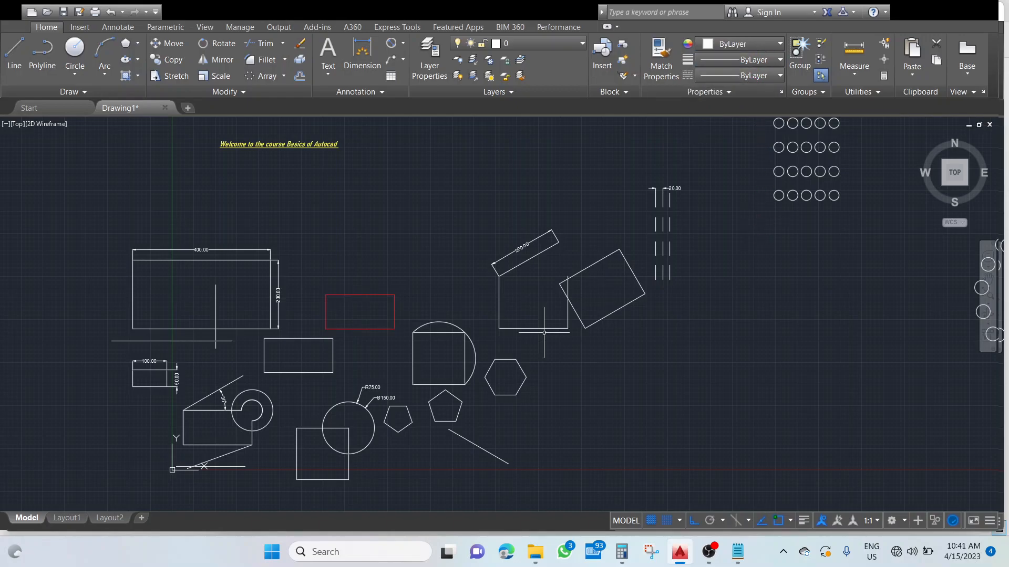
Turn on lineweight display, comparing the red rectangle with the display switched off and on.
left_click(343, 295)
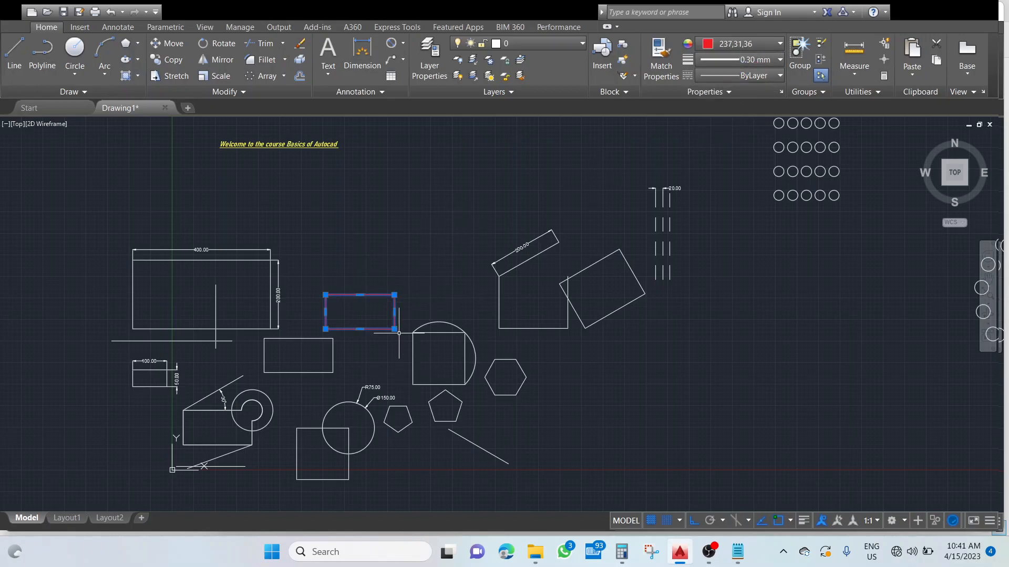
left_click(805, 524)
key("Escape")
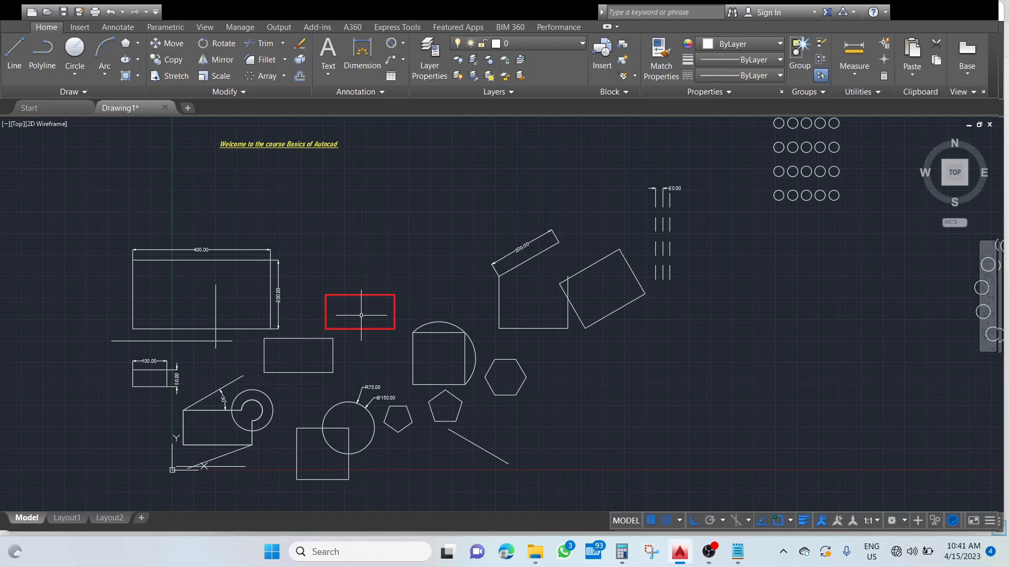
left_click(806, 523)
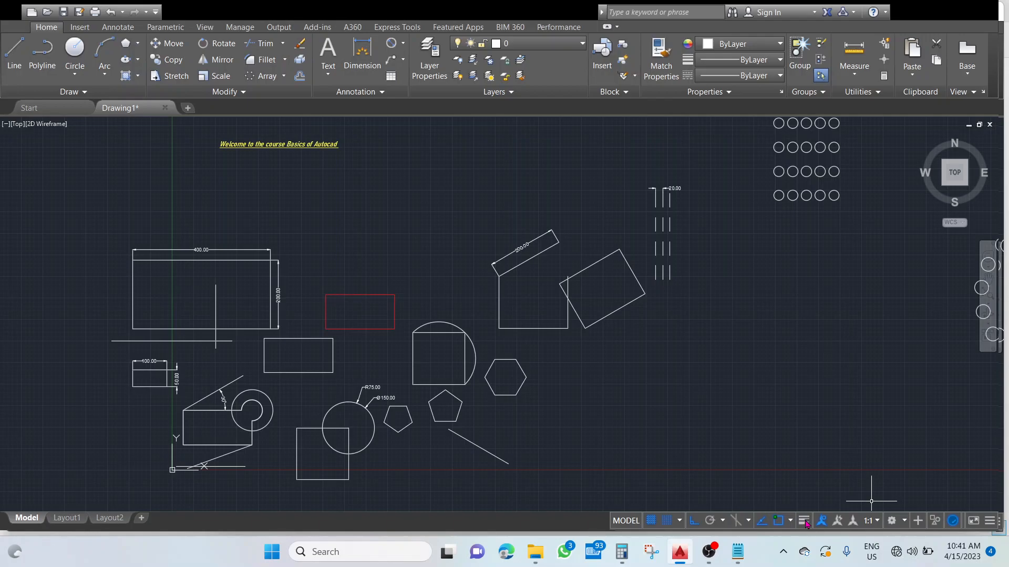
left_click(805, 523)
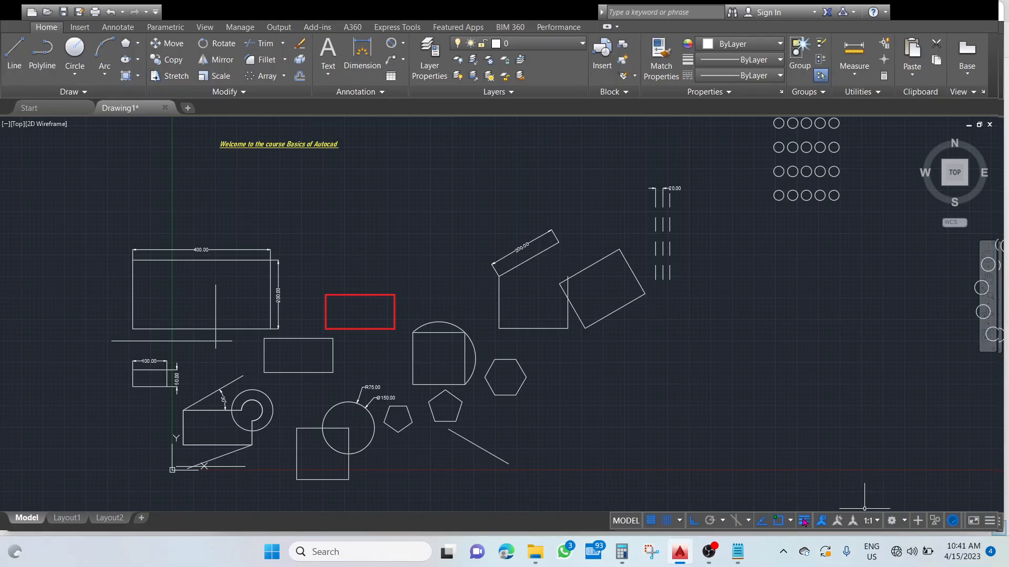
Remove and restore the lineweight toggle on the status bar, and switch lineweight display off and back on.
left_click(945, 210)
left_click(914, 488)
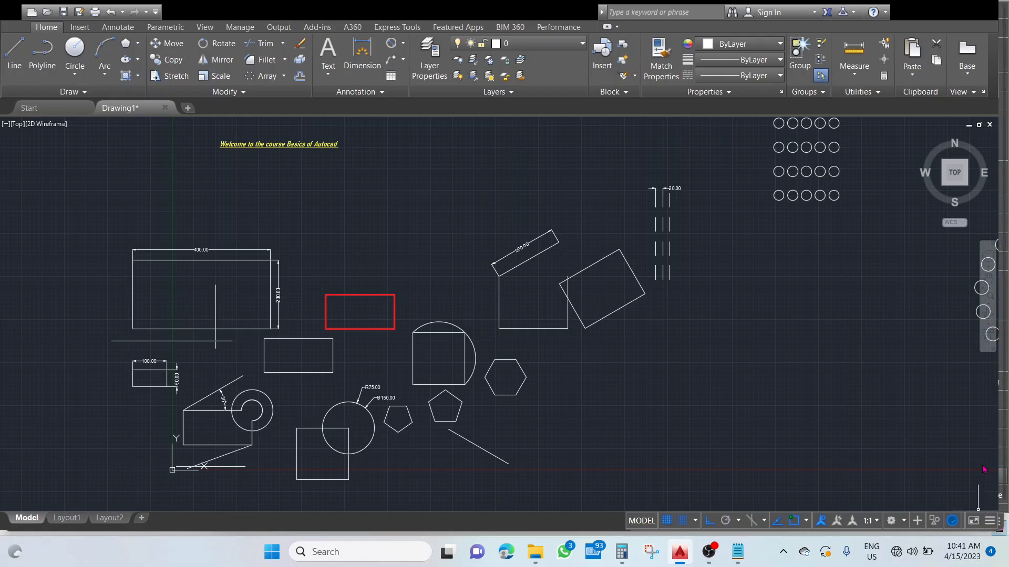
left_click(918, 205)
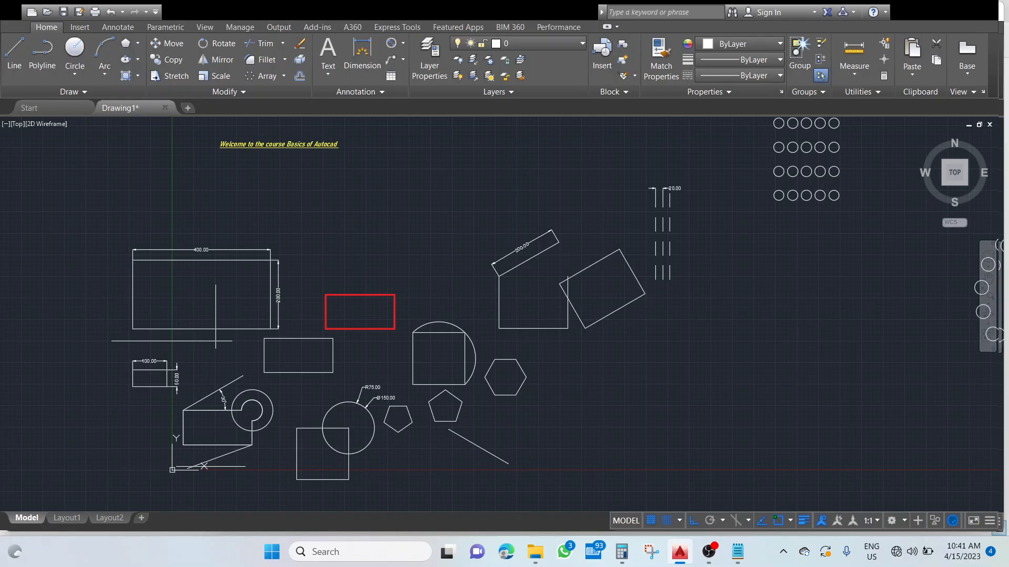
left_click(806, 522)
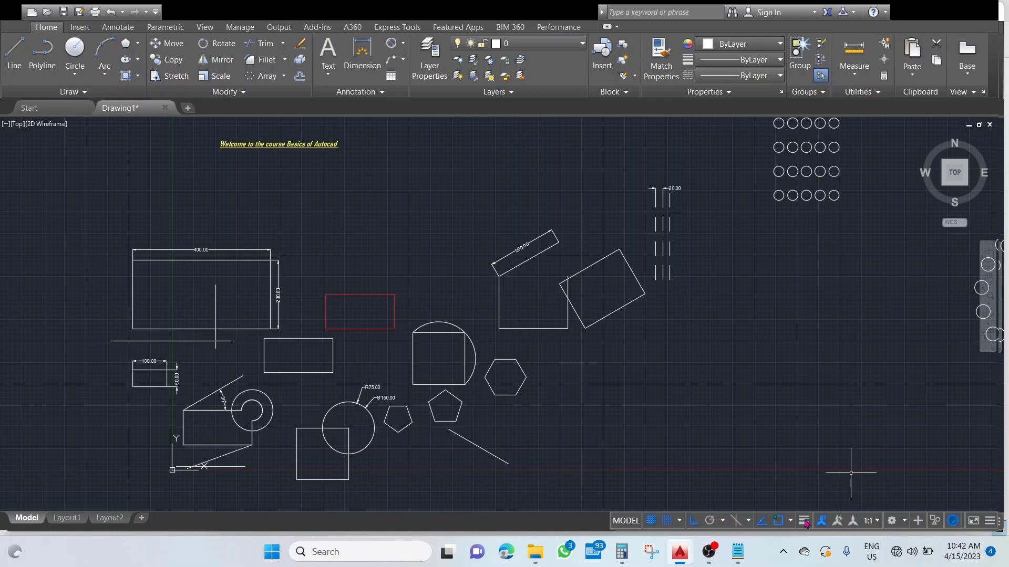
left_click(804, 521)
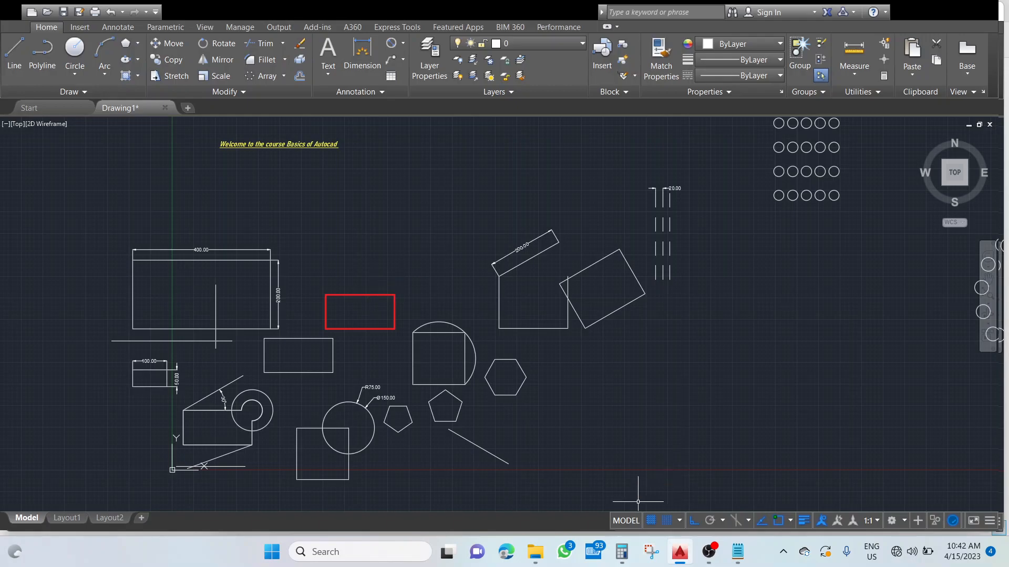
Load the CENTER linetype into the drawing through the linetype manager.
left_click(486, 453)
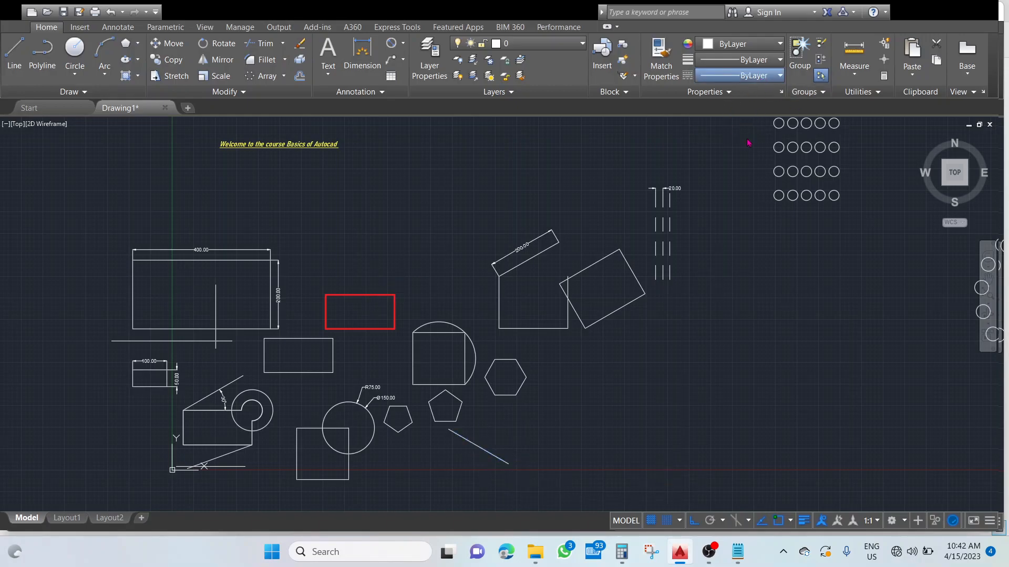
left_click(717, 147)
left_click(707, 170)
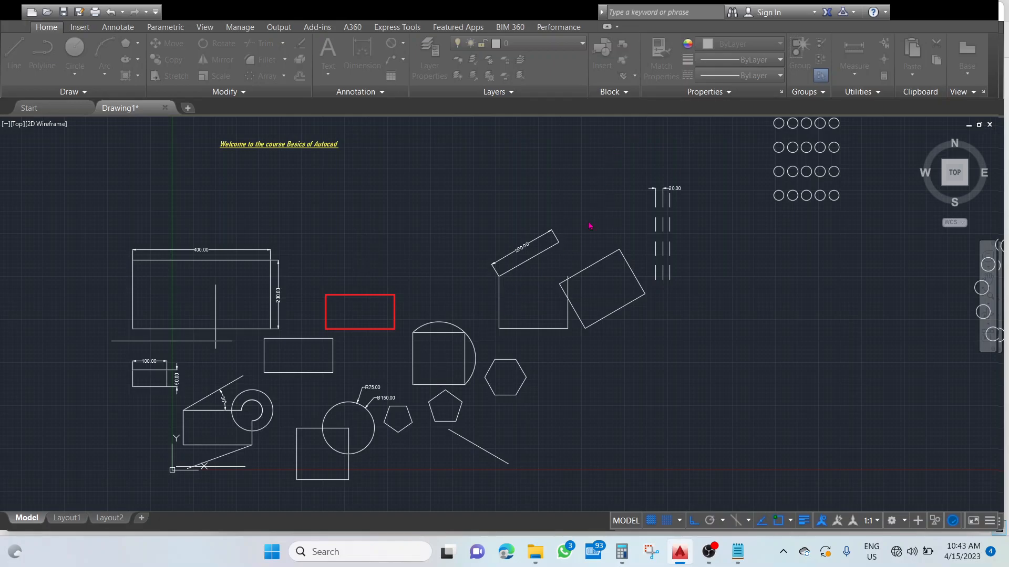
left_click(569, 396)
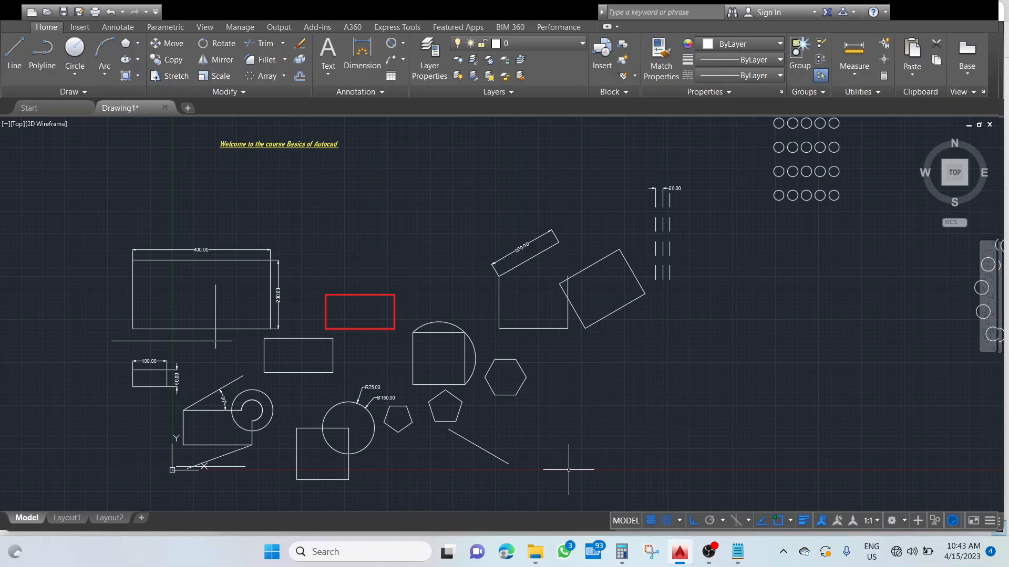
Assign the CENTER linetype to the single slanted line below the pentagons.
left_click(471, 444)
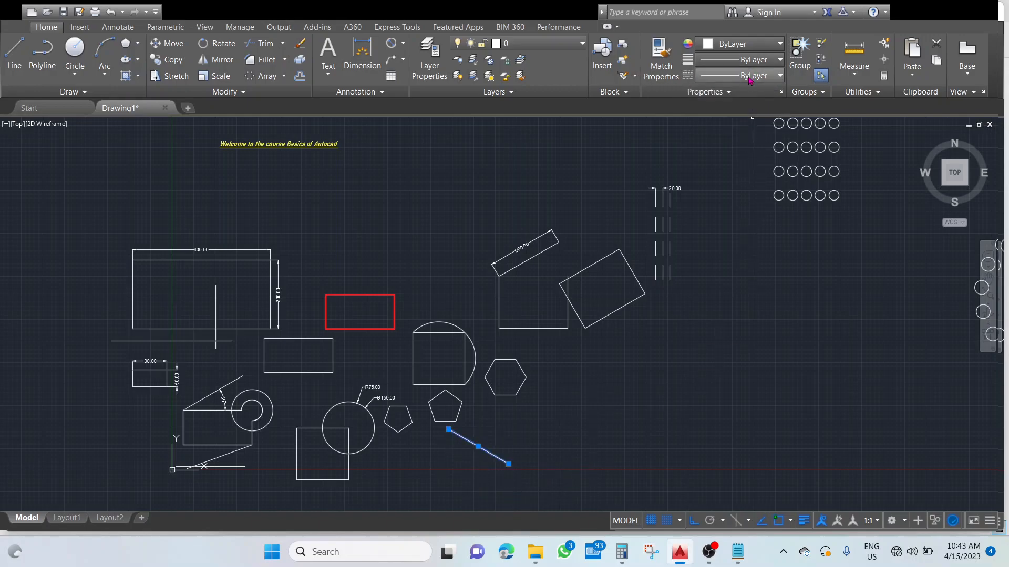
key("Escape")
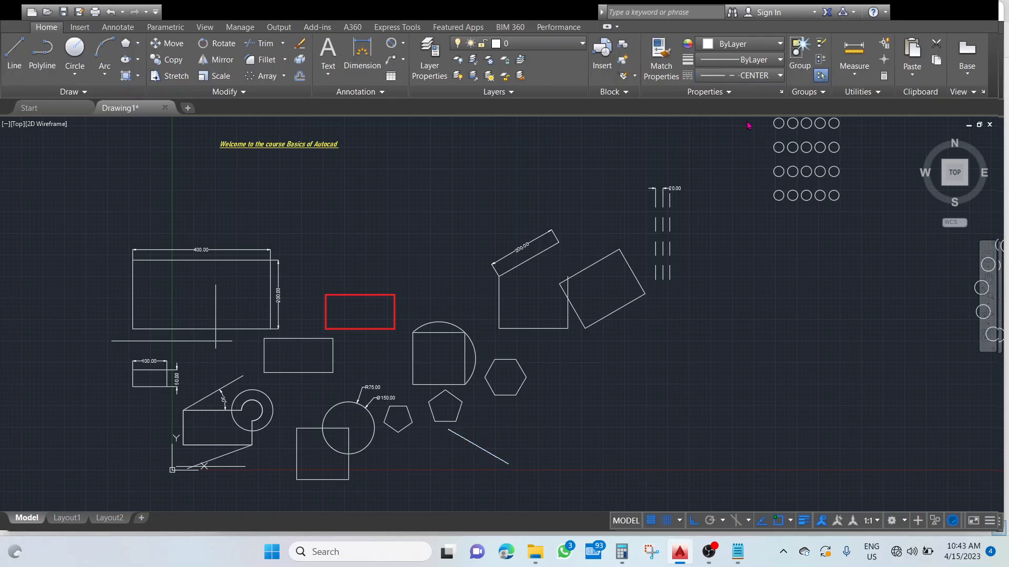
key("Escape")
Adjust the linetype scale of the slanted line below the pentagons so that its CENTER dash pattern shows.
middle_click(487, 459)
middle_click(488, 459)
scroll(497, 461, "down", 4)
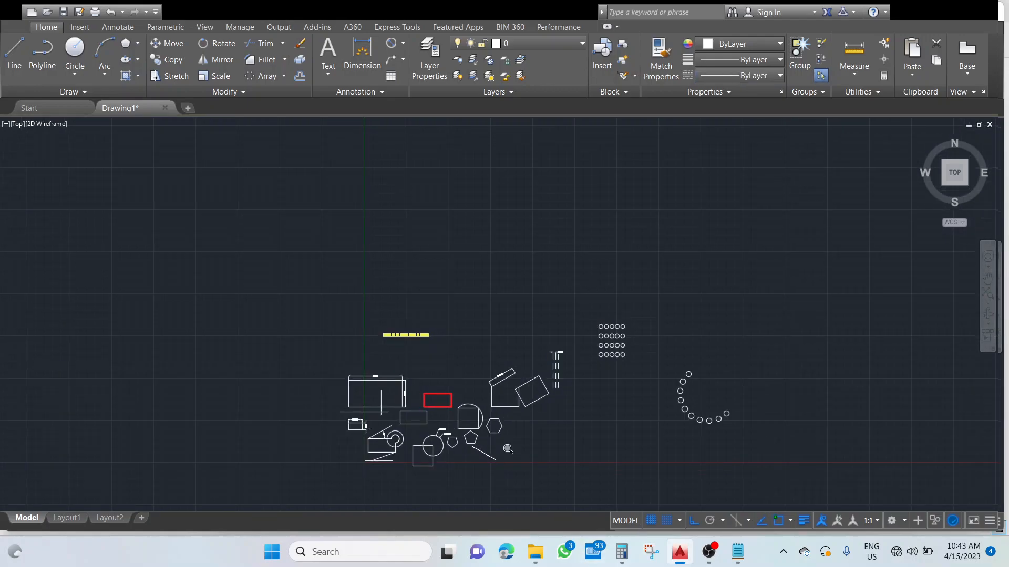
scroll(501, 459, "up", 4)
middle_click_drag(443, 480, 554, 363)
scroll(482, 333, "up", 1)
scroll(481, 333, "down", 1)
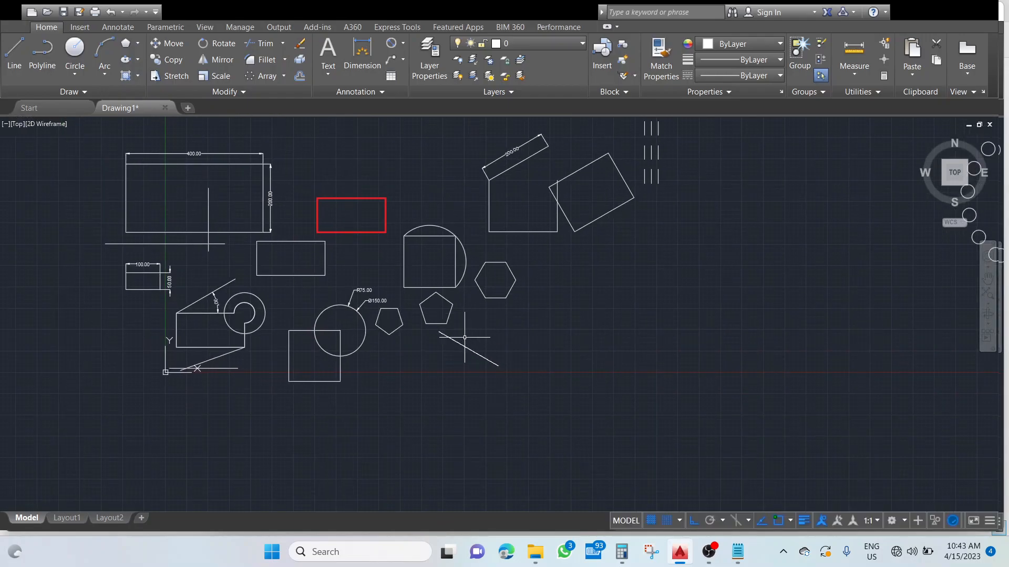
left_click(464, 348)
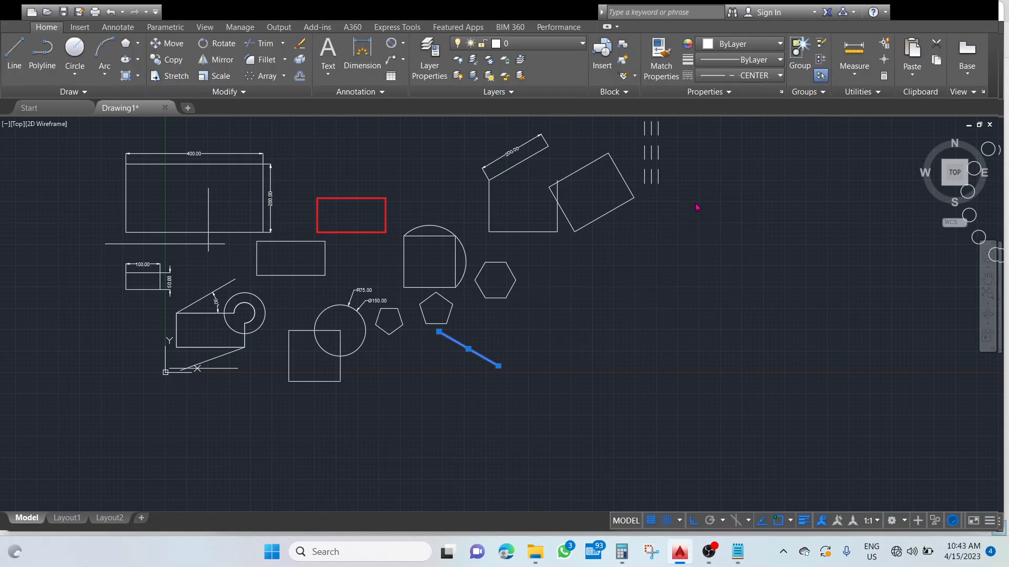
key("Escape")
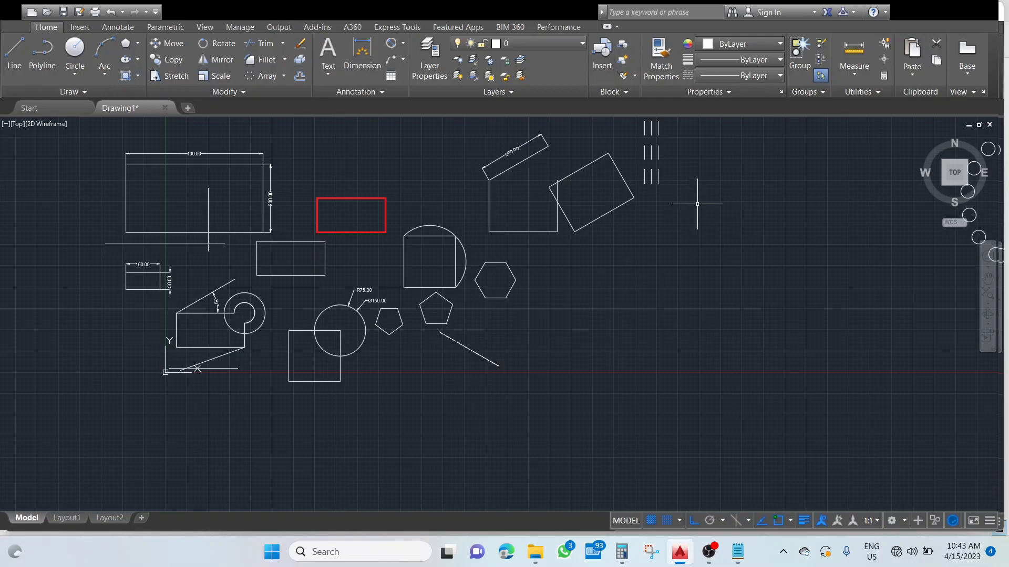
left_click(473, 349)
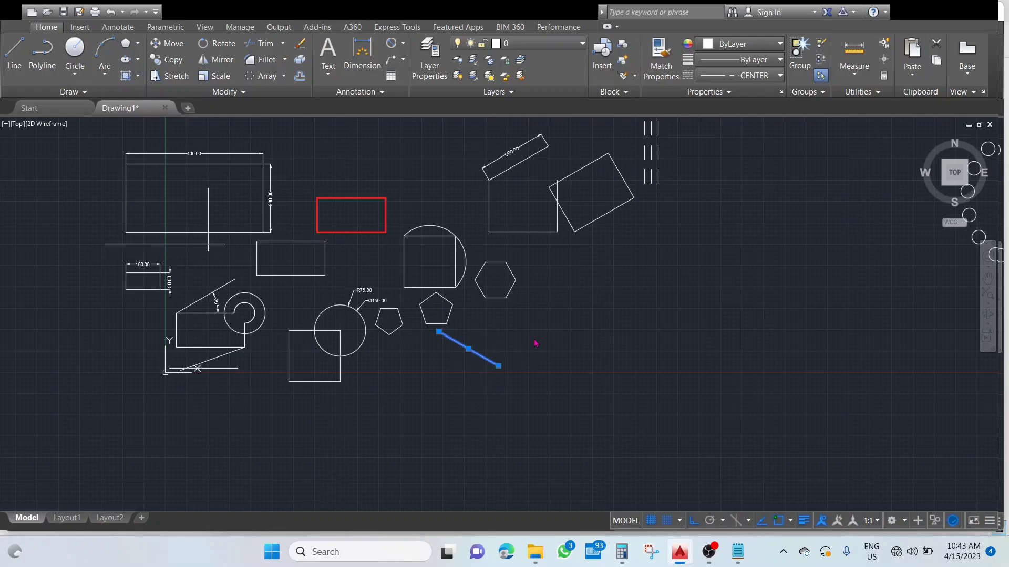
key("Escape")
left_click(454, 340)
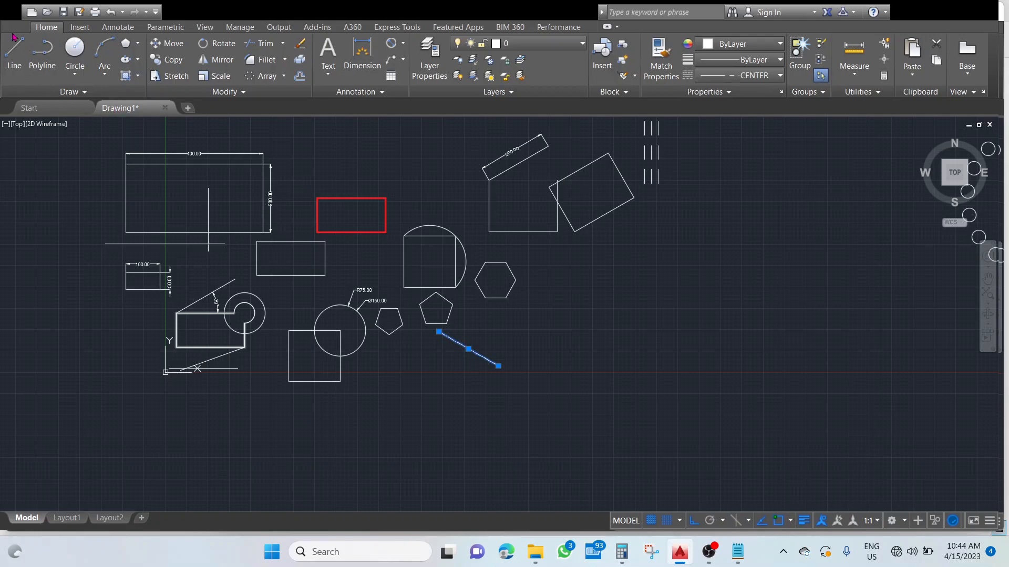
key("Escape")
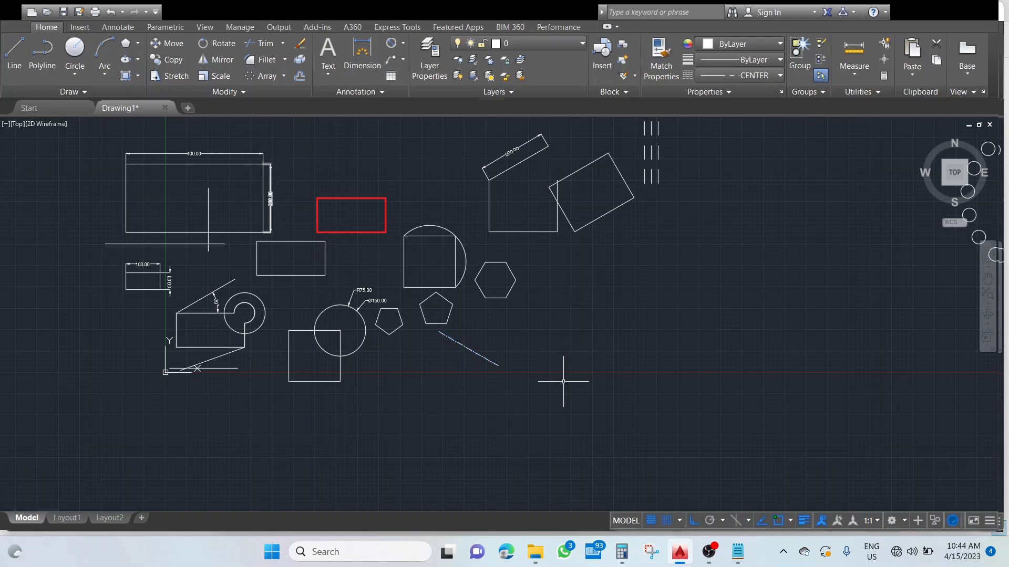
Examine the CENTER dash pattern of the slanted line at several zoom levels.
scroll(475, 354, "down", 8)
scroll(475, 354, "up", 10)
scroll(475, 355, "up", 2)
scroll(408, 346, "down", 6)
mouse_move(472, 353)
middle_mouse_down()
mouse_move(689, 426)
mouse_move(732, 349)
middle_mouse_up()
scroll(724, 349, "down", 2)
scroll(576, 367, "down", 1)
scroll(576, 367, "up", 9)
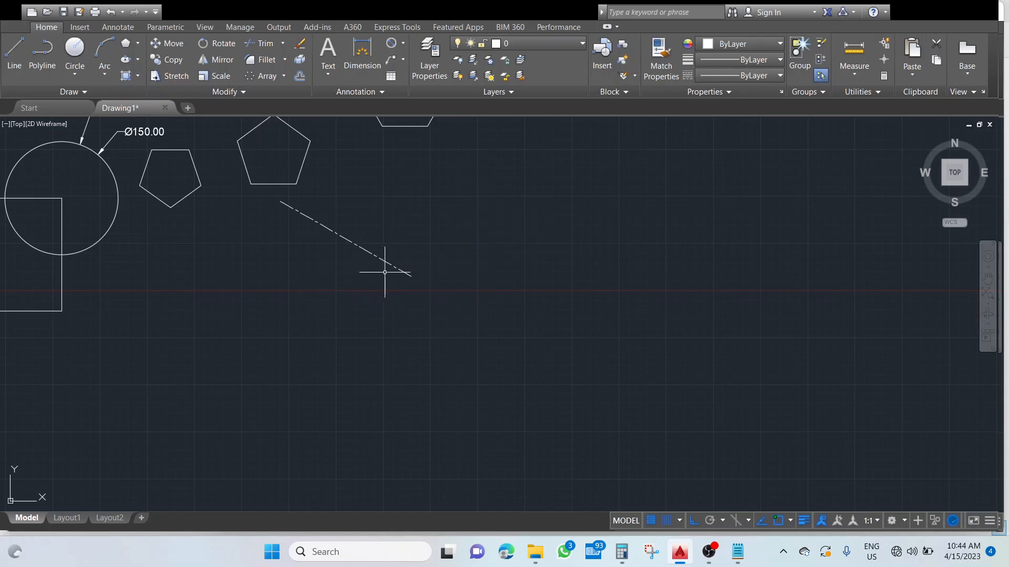
Copy the slanted CENTER line straight down from its lower endpoint to make a parallel line beneath it.
left_click(362, 249)
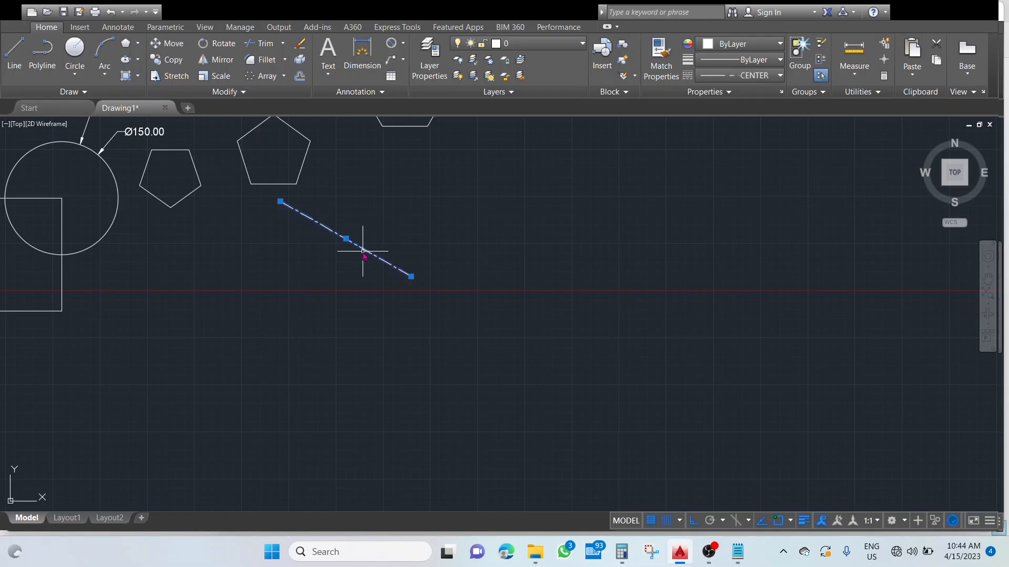
key("Escape")
left_click(411, 276)
left_click(410, 342)
key("Escape")
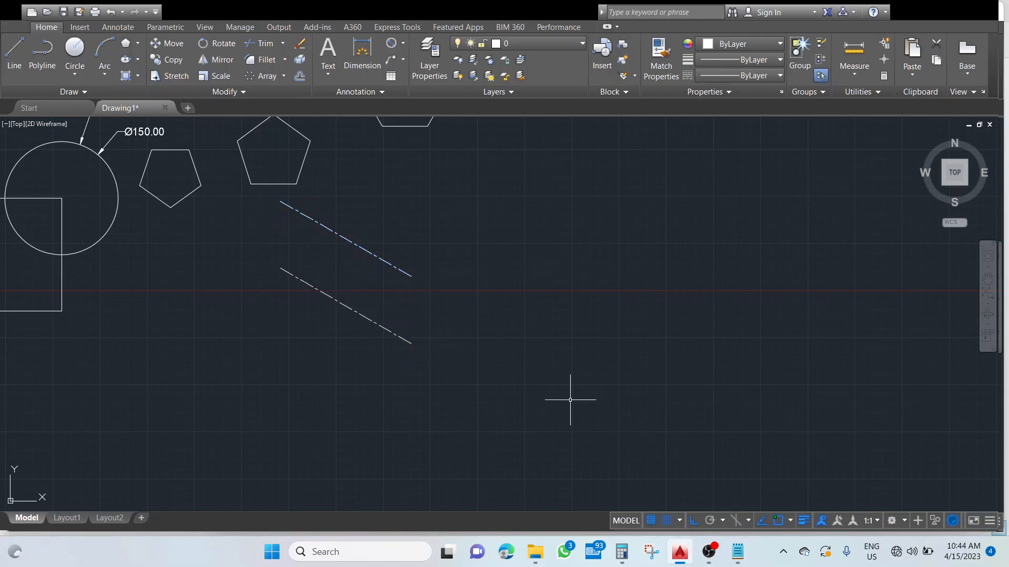
Assign the HIDDEN linetype to the lower of the two slanted lines.
left_click(360, 315)
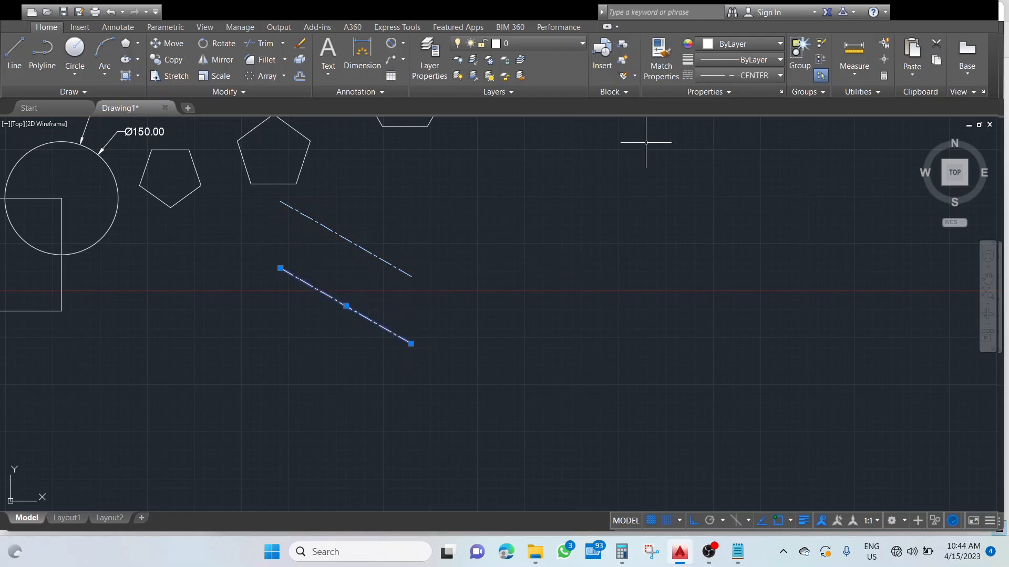
left_click(766, 78)
left_click(755, 153)
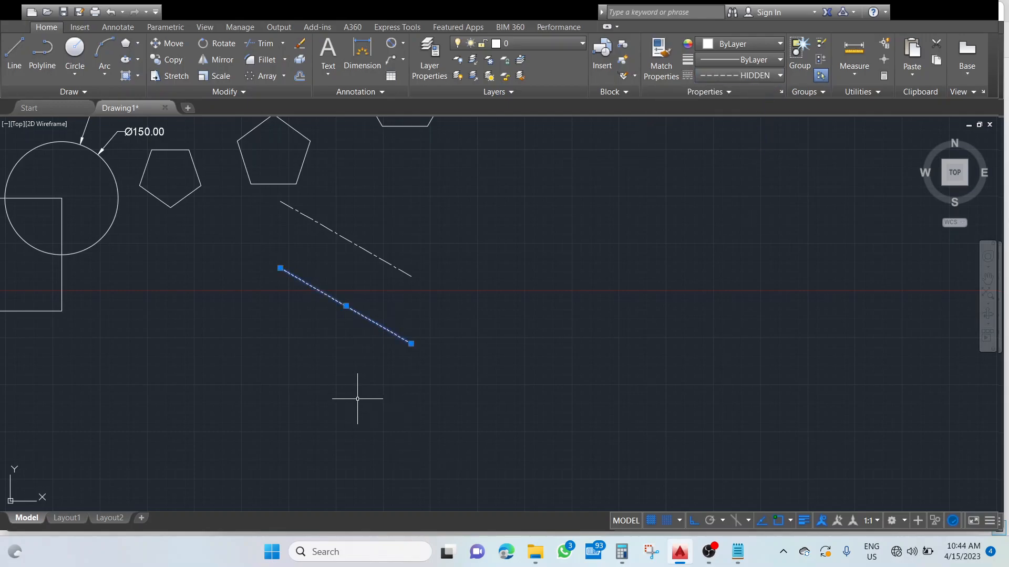
key("Escape")
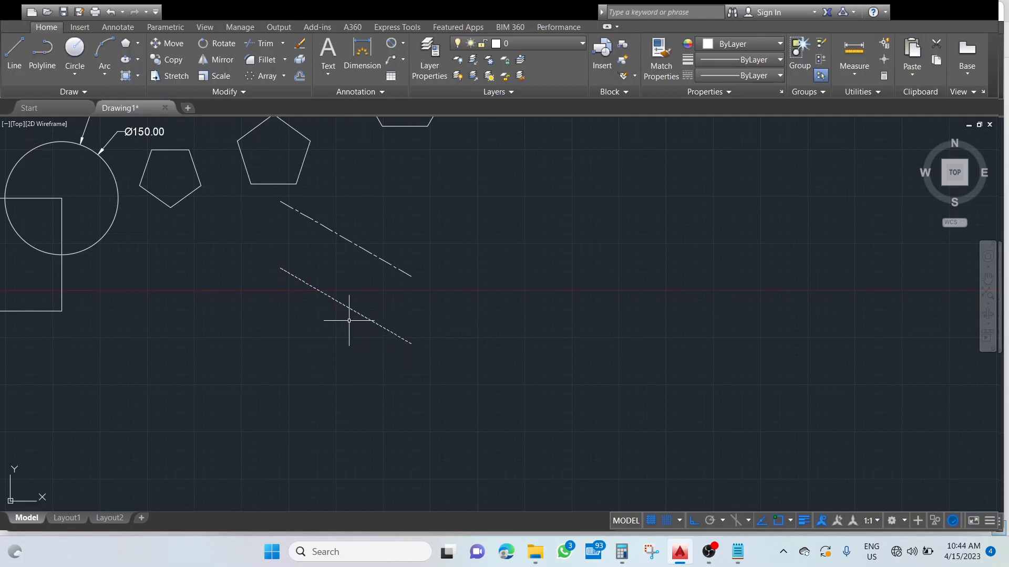
Compare the two slanted lines' CENTER and HIDDEN patterns at different zoom levels, and review the rest of the drawing.
left_click(382, 328)
scroll(709, 338, "down", 3)
scroll(727, 331, "up", 3)
middle_click_drag(727, 331, 610, 333)
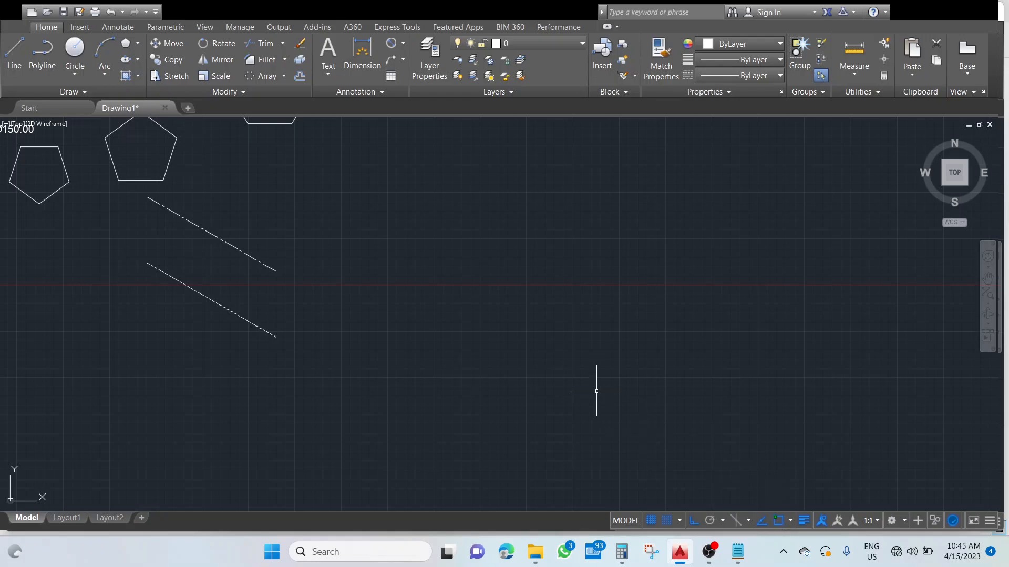
scroll(595, 389, "down", 5)
scroll(473, 353, "up", 3)
scroll(473, 353, "down", 6)
scroll(498, 356, "up", 6)
middle_click_drag(360, 248, 592, 437)
scroll(361, 249, "down", 1)
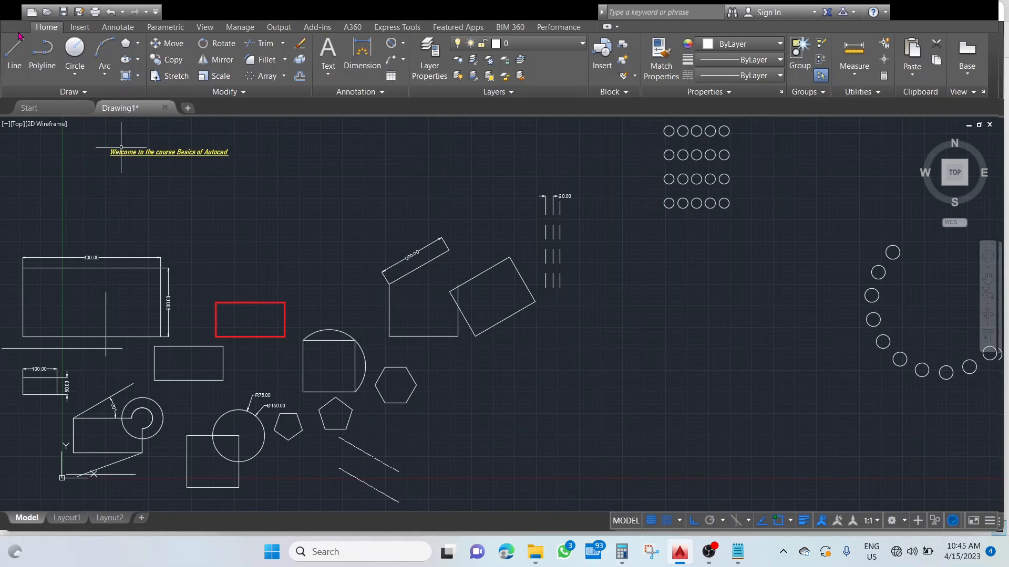
Draw a long horizontal line in the empty area beyond the slanted lines, with a vertical line rising from its right endpoint.
left_click(16, 49)
left_click(530, 444)
left_click(804, 444)
left_click(14, 64)
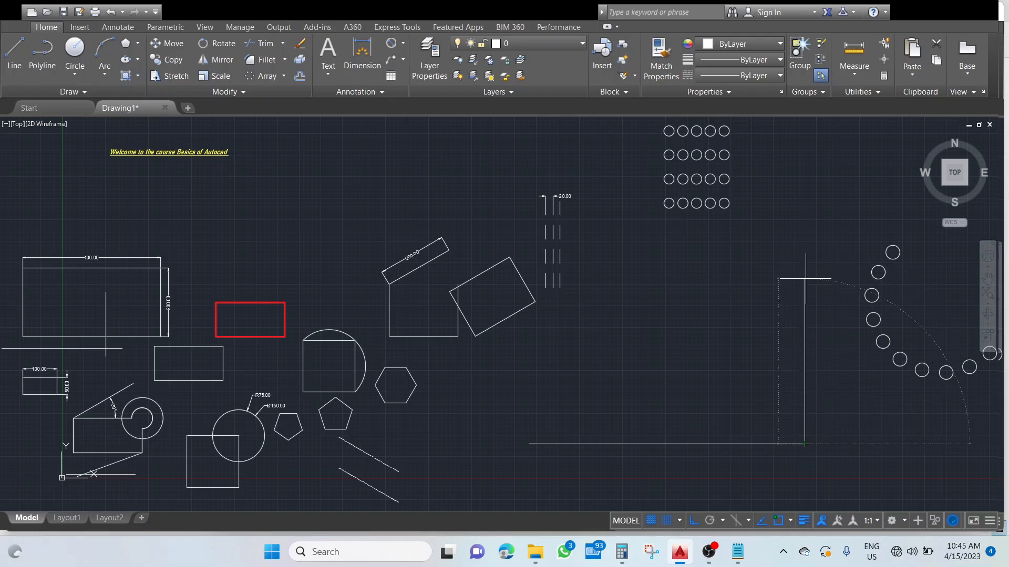
left_click(796, 338)
key("Escape")
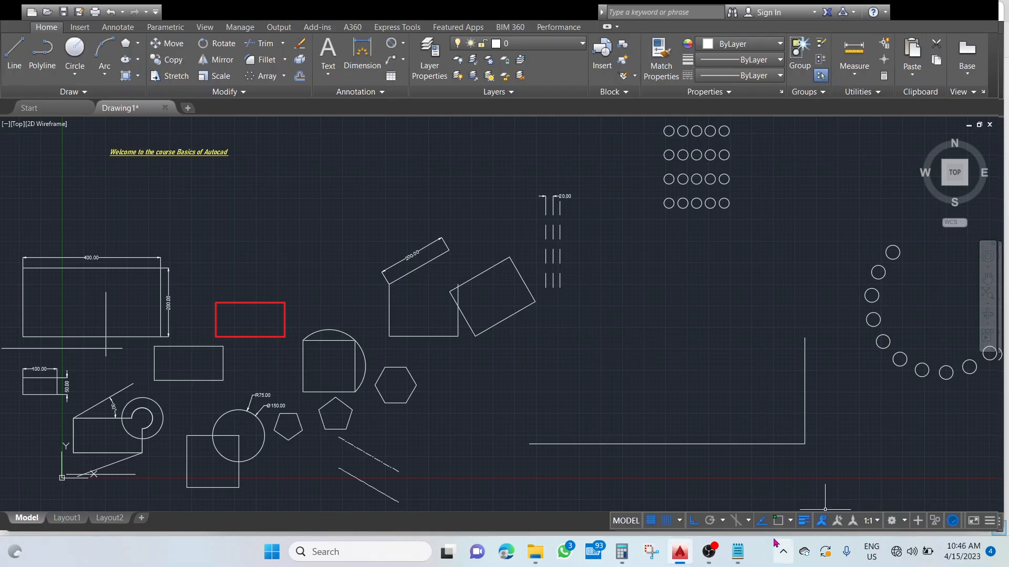
Draw a vertical line up from the long horizontal line's left endpoint, and a shorter horizontal line rightward from the vertical line's midpoint.
left_click(10, 56)
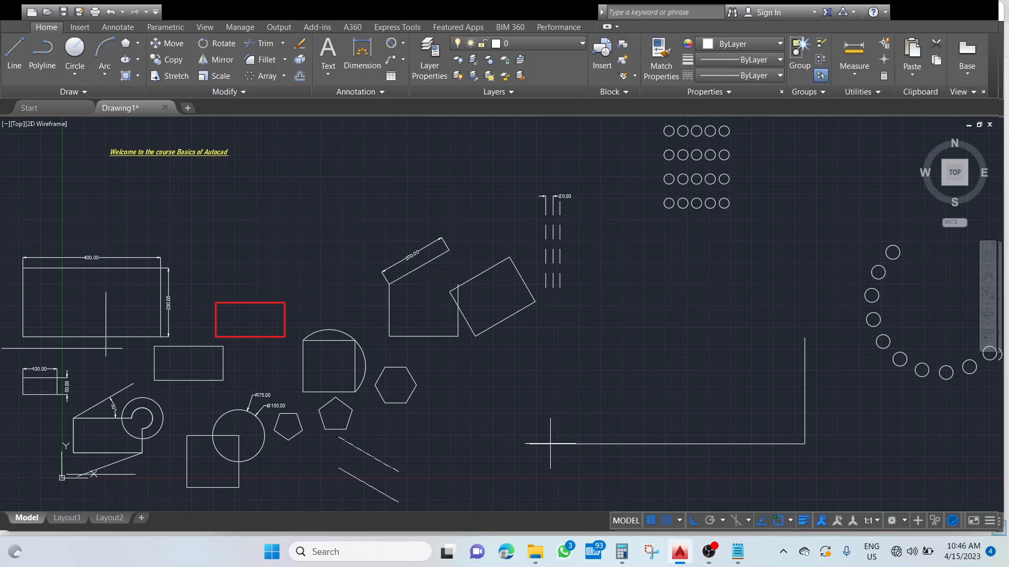
left_click(529, 444)
left_click(535, 341)
key("Escape")
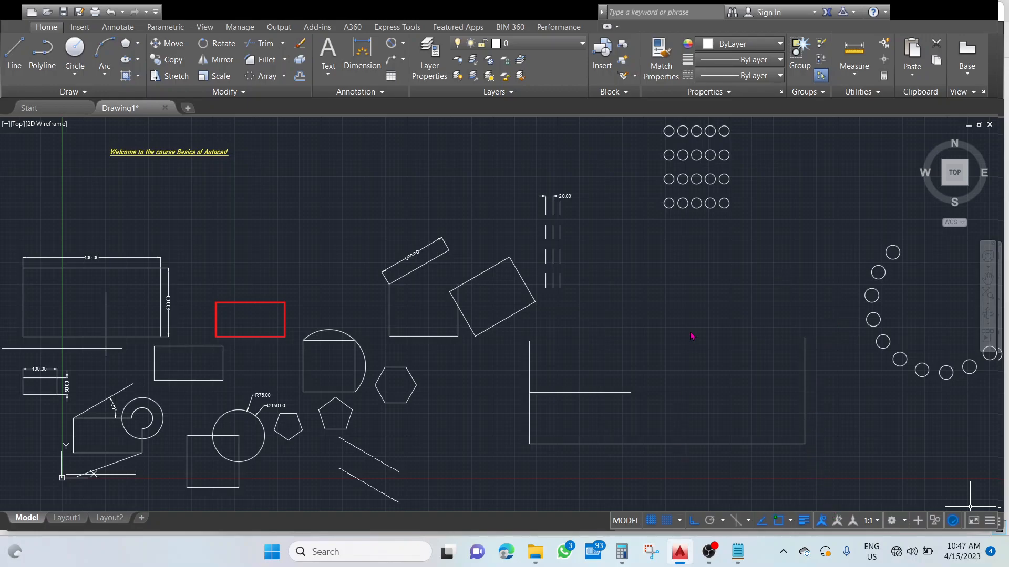
scroll(743, 329, "down", 8)
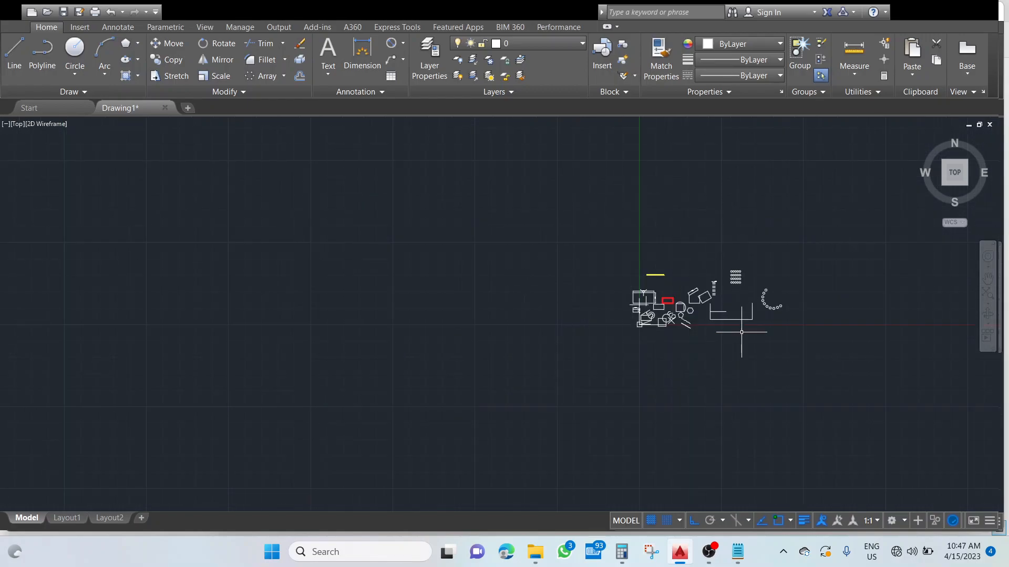
type("z")
key("Return")
key("Escape")
scroll(731, 332, "up", 8)
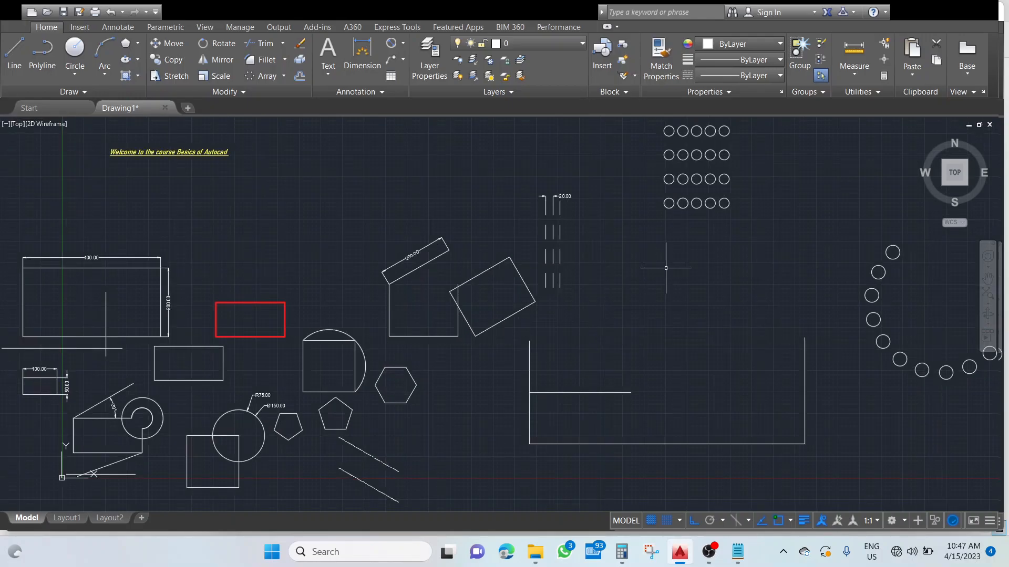
left_click(708, 551)
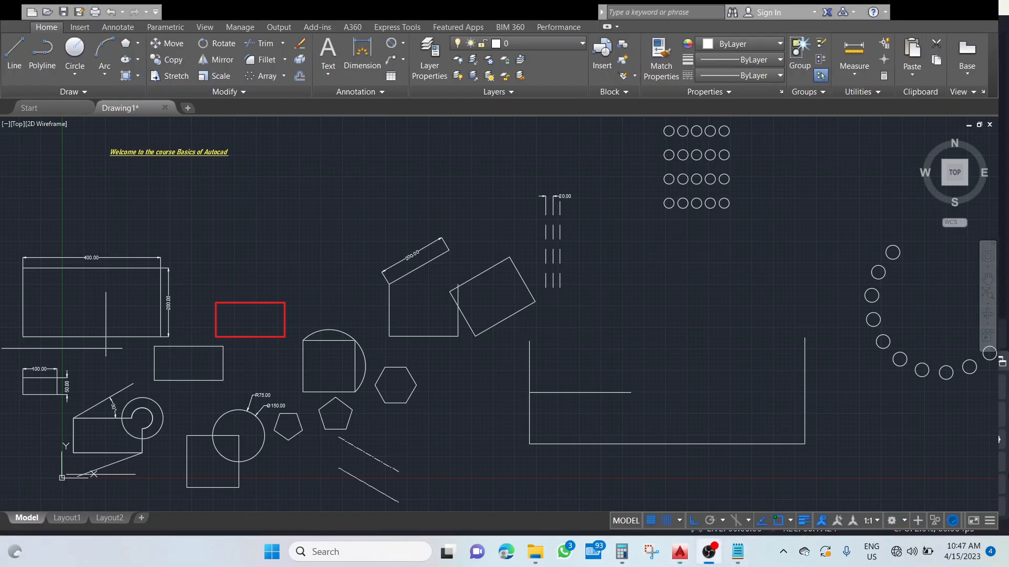